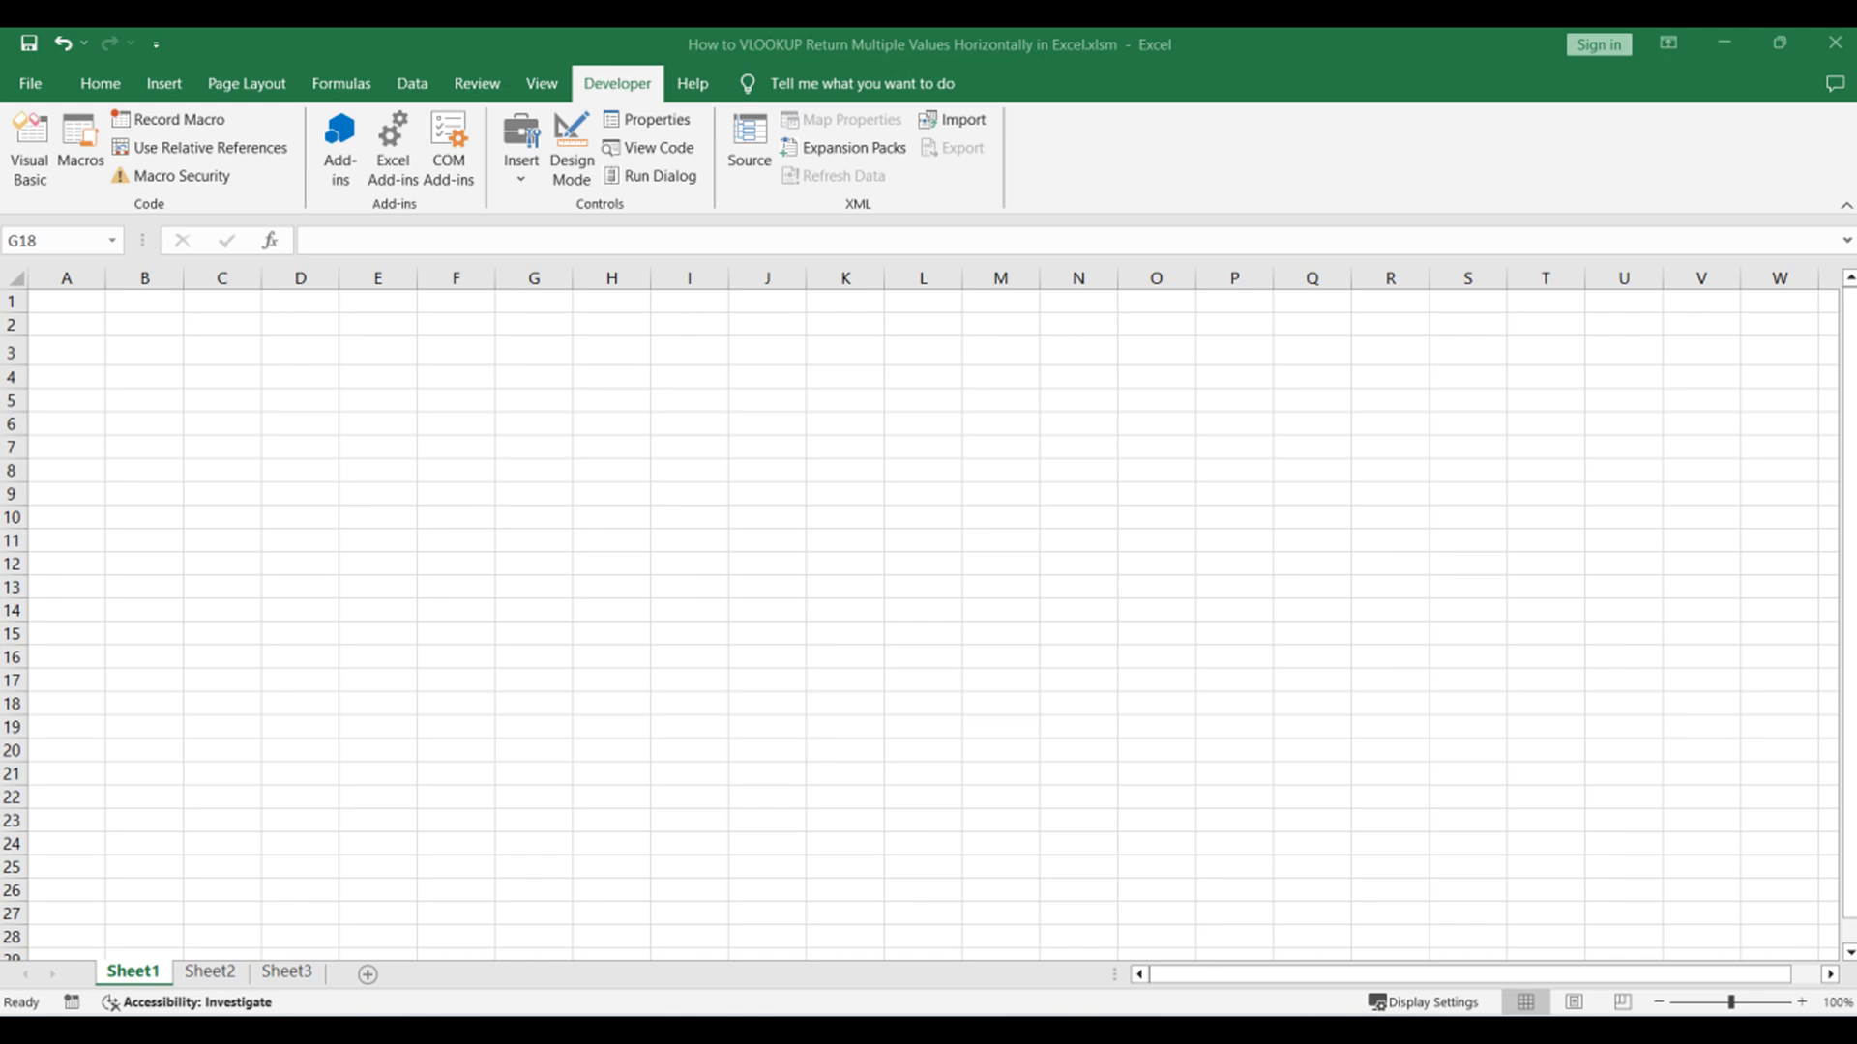
Switch to Sheet2 with the Product/Sales table and its notes text box.
key("ctrl+Page_Down")
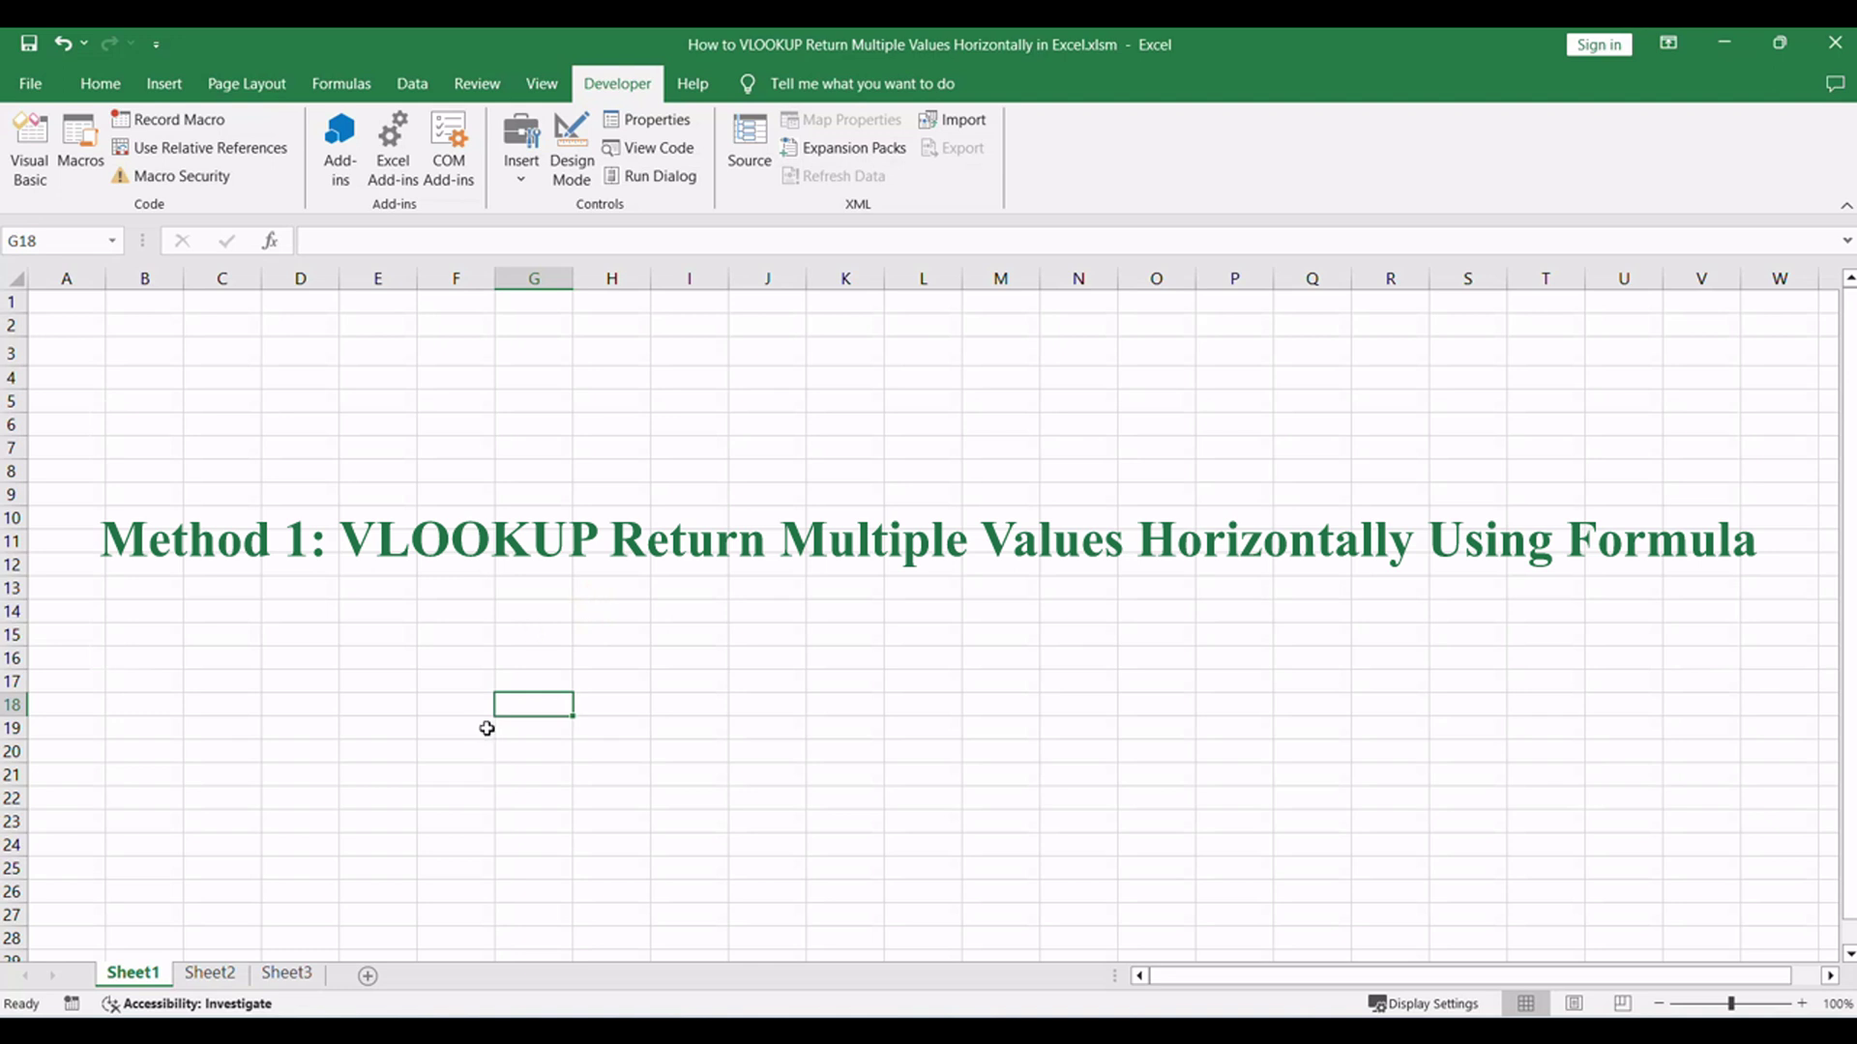
left_click(209, 972)
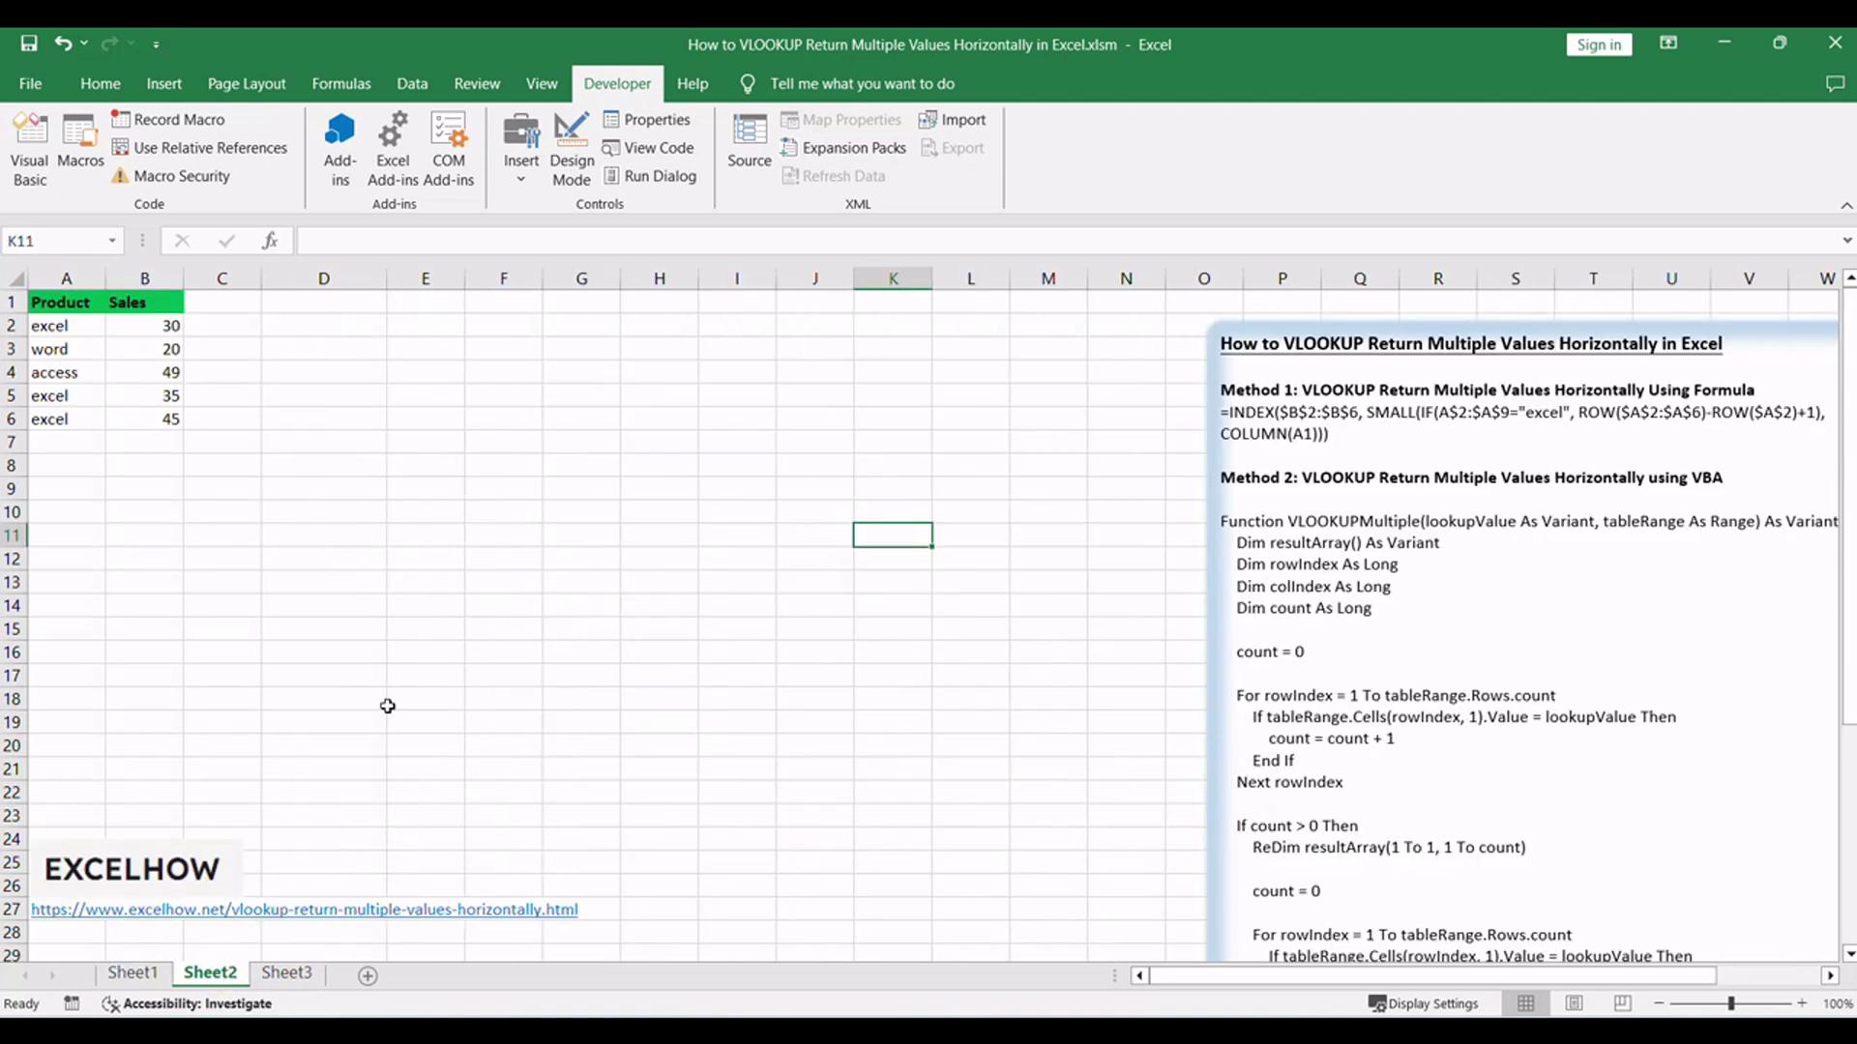
left_click(426, 651)
left_click(1431, 397)
left_click_drag(1298, 391, 1542, 424)
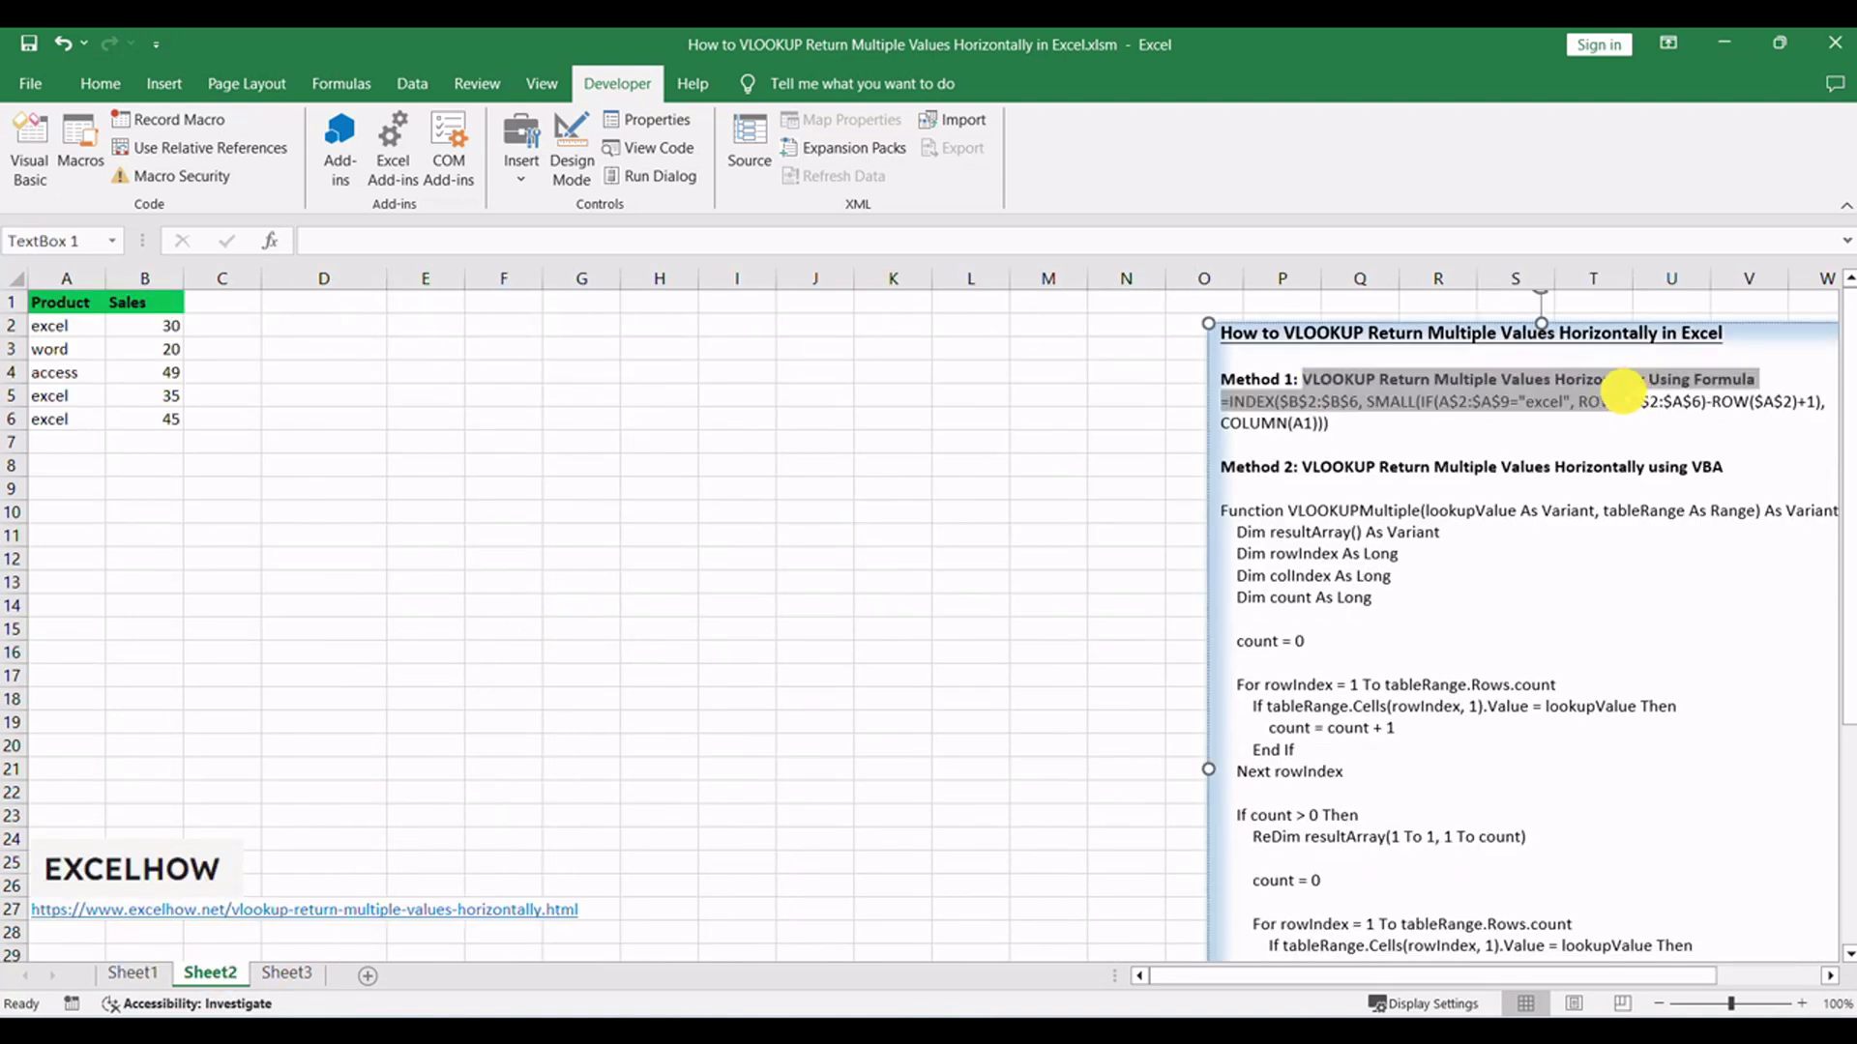
left_click(1543, 424)
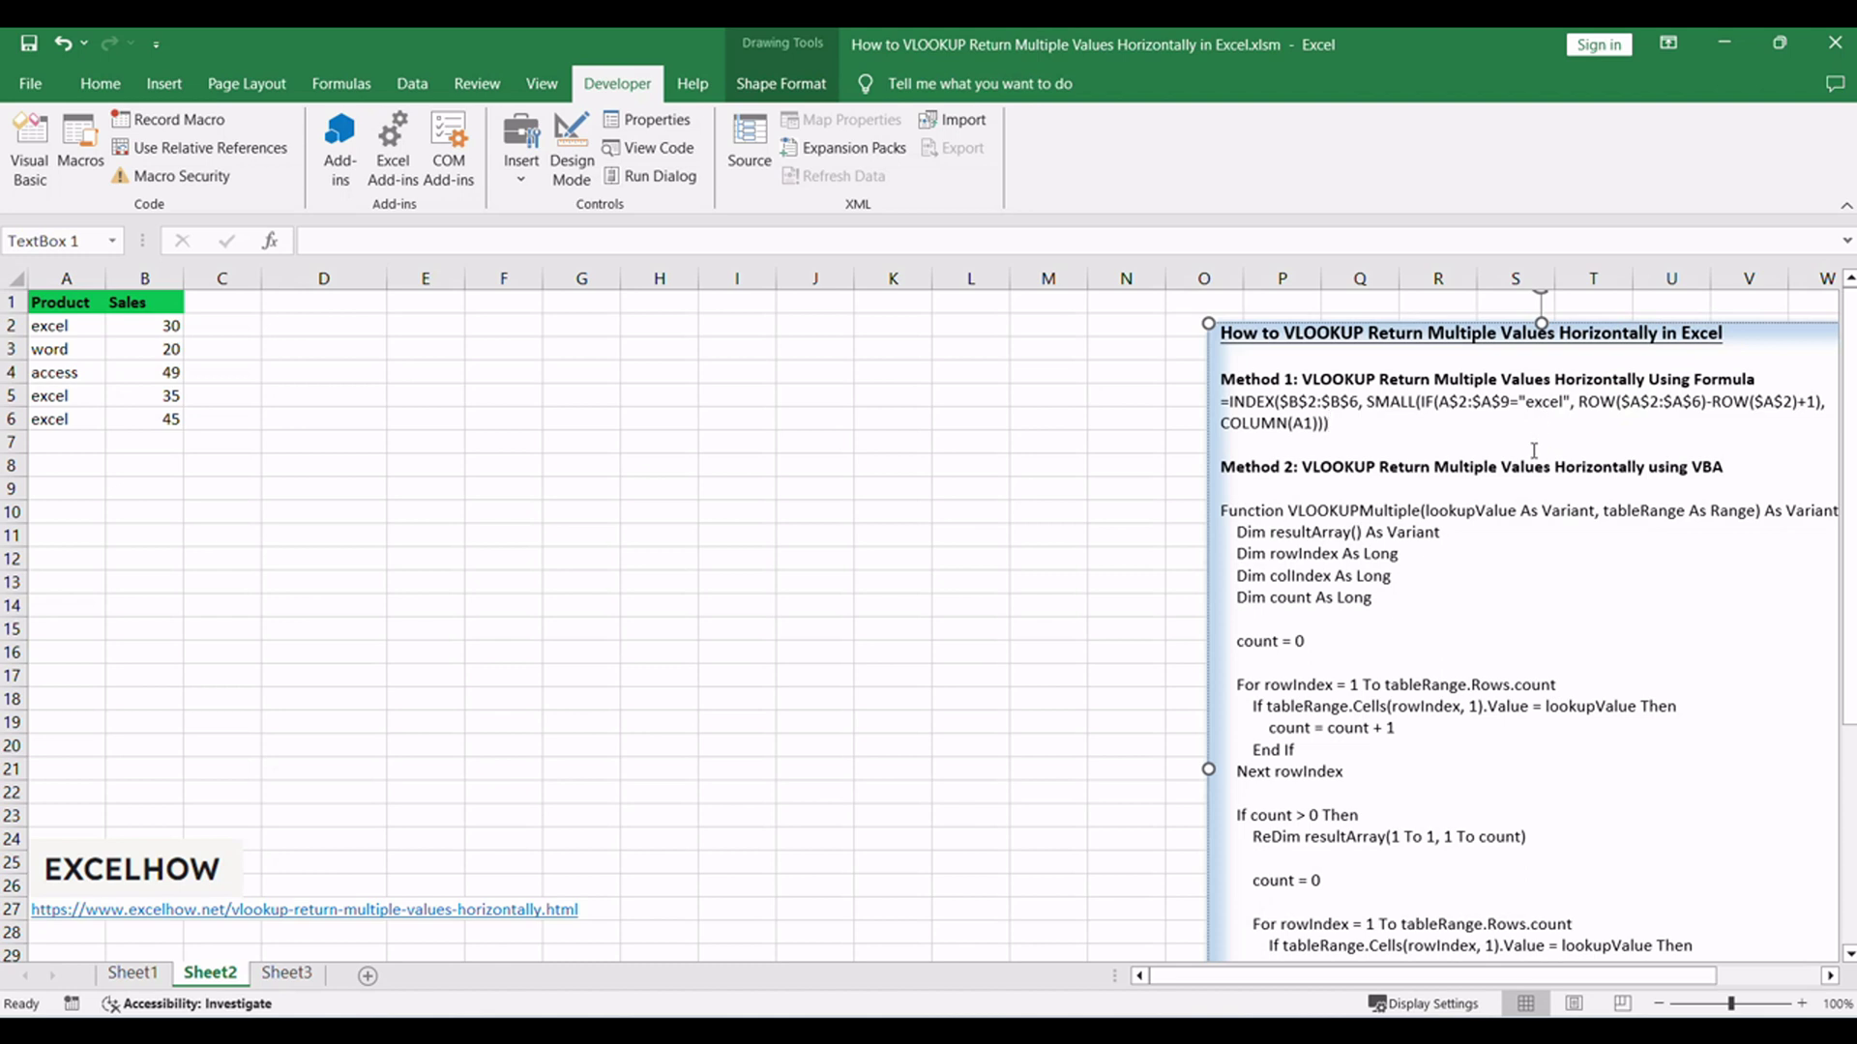
Point out the IF, ROW and COLUMN parts of the INDEX/SMALL formula in the notes.
triple_click(1244, 406)
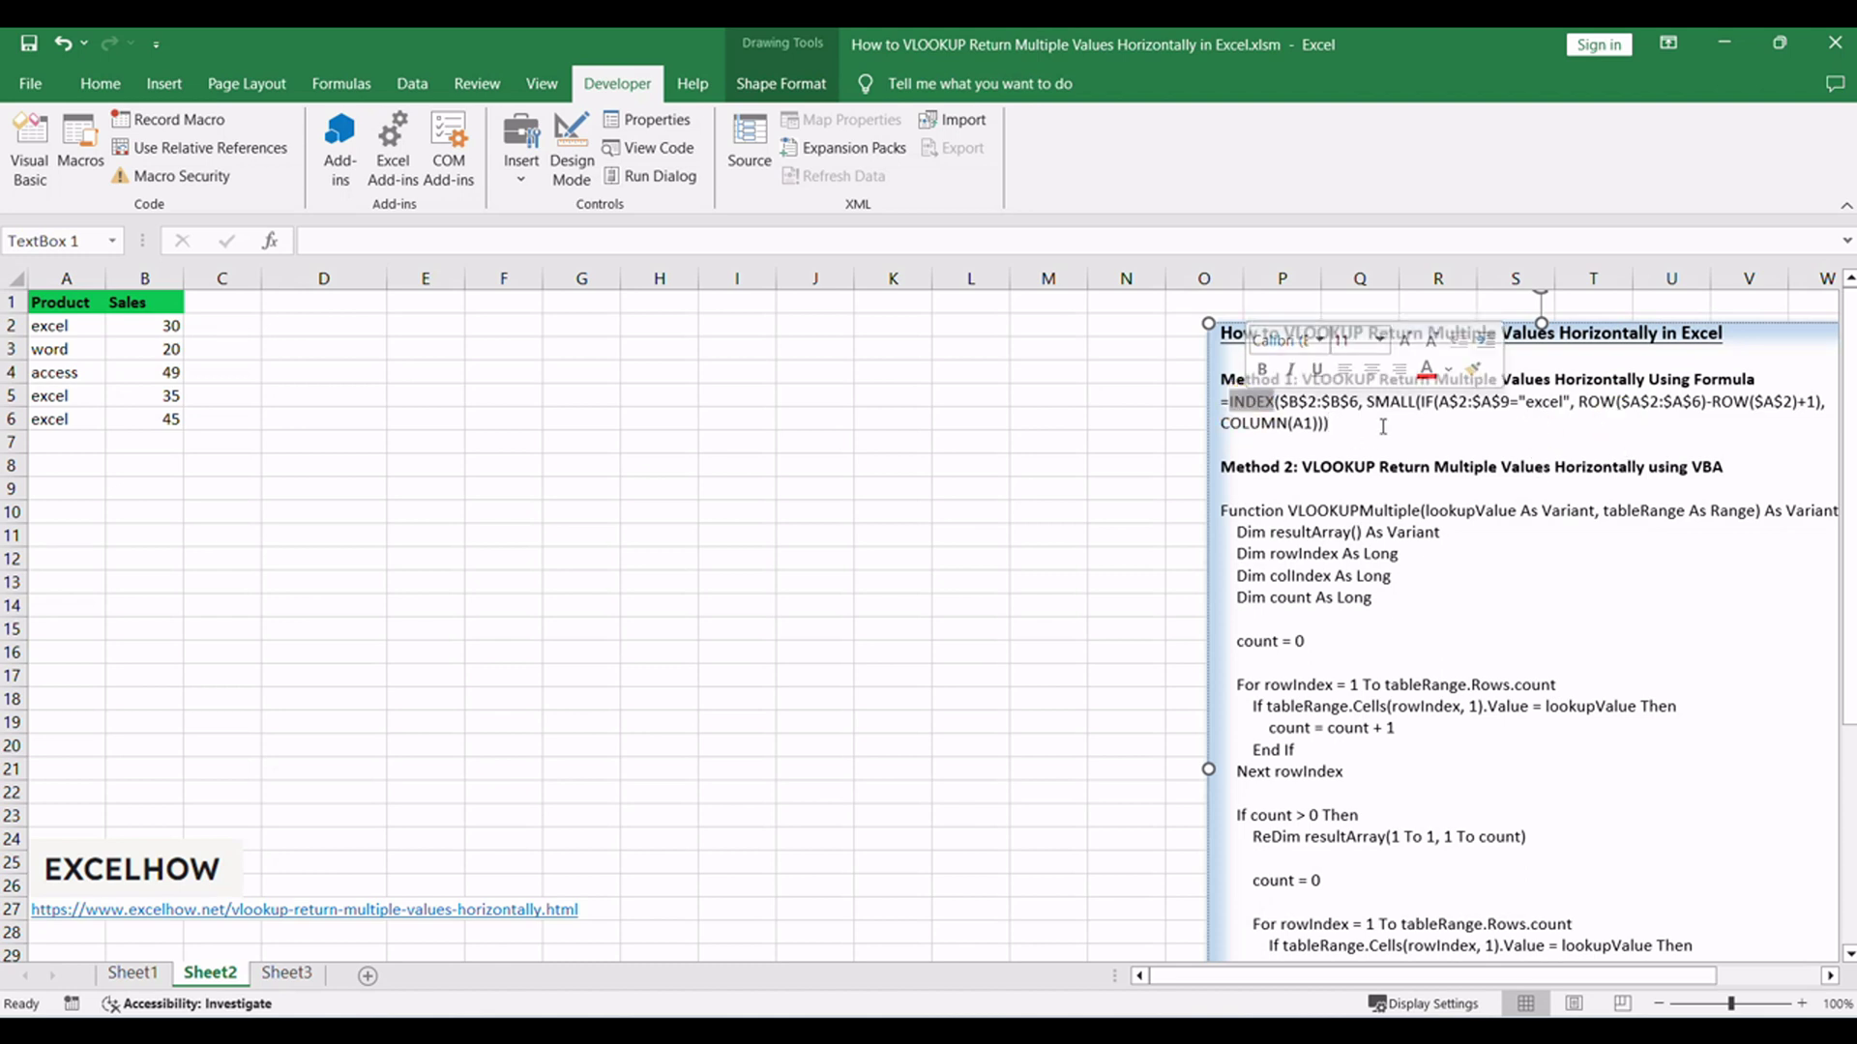
double_click(1427, 402)
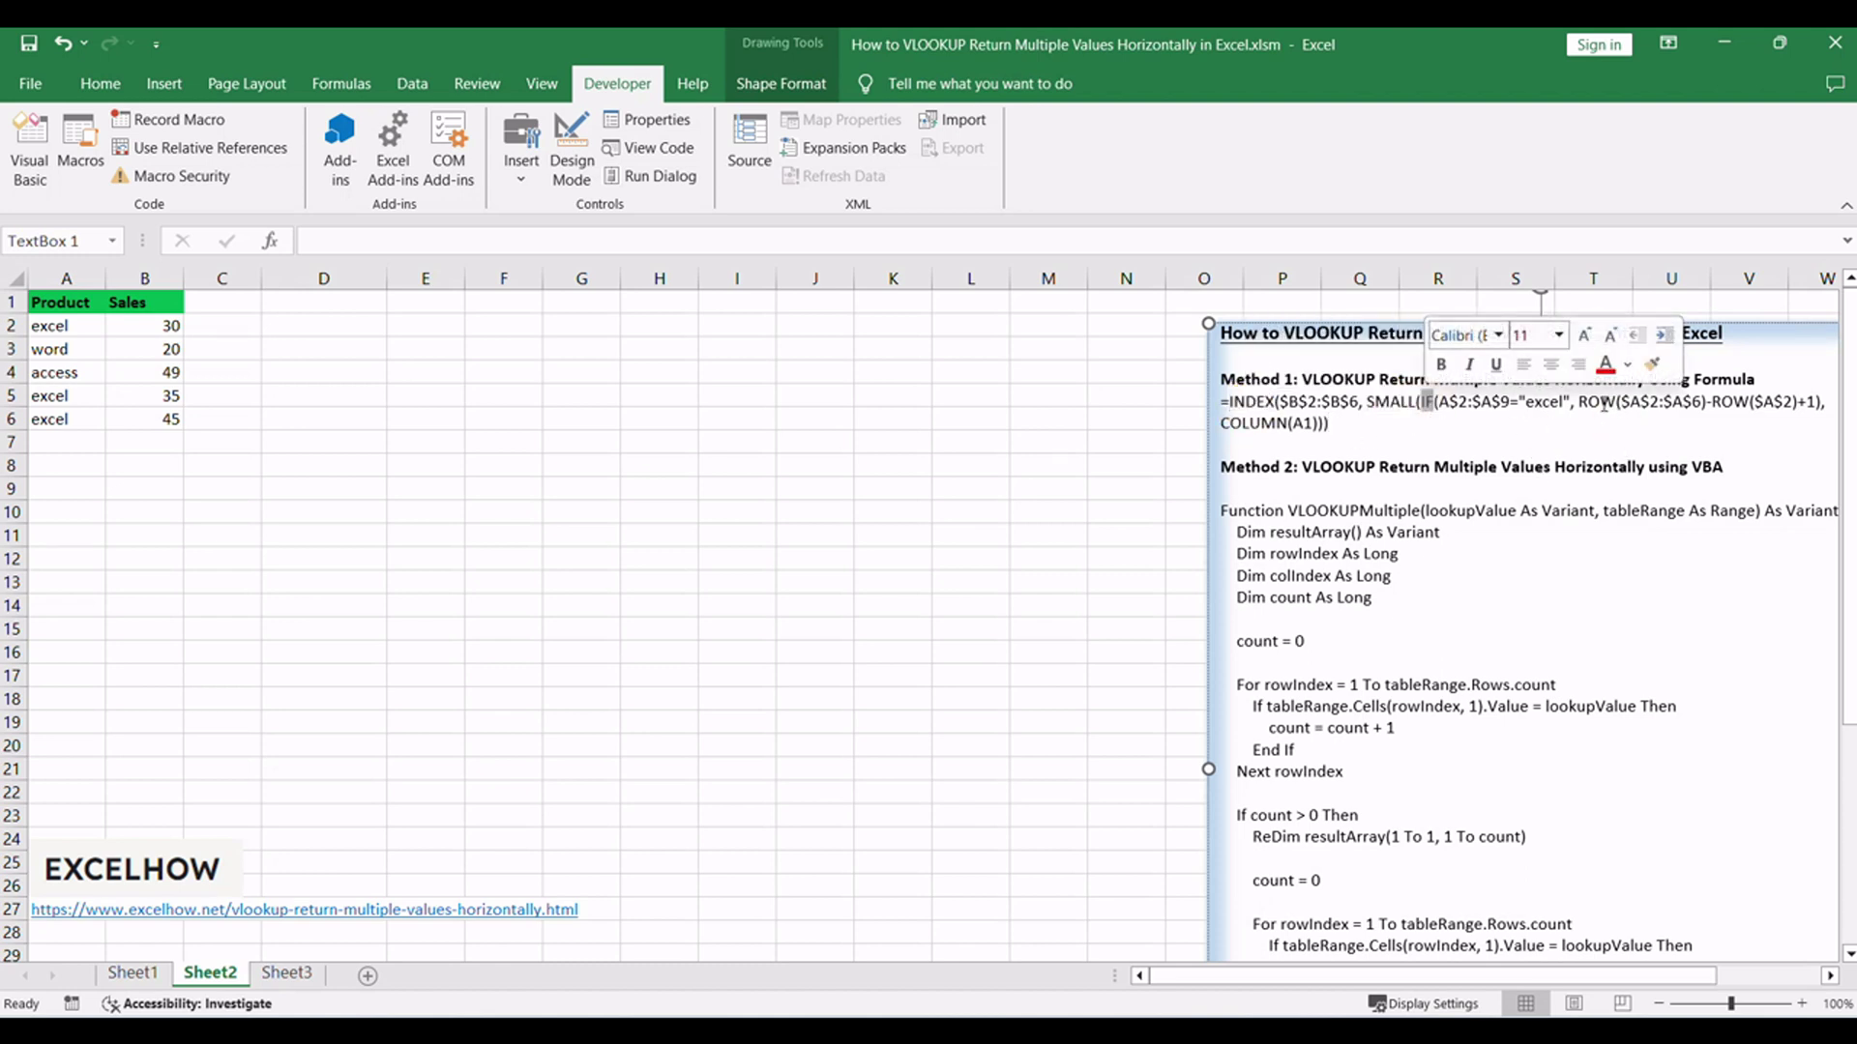
double_click(1591, 401)
double_click(1257, 423)
left_click(1257, 426)
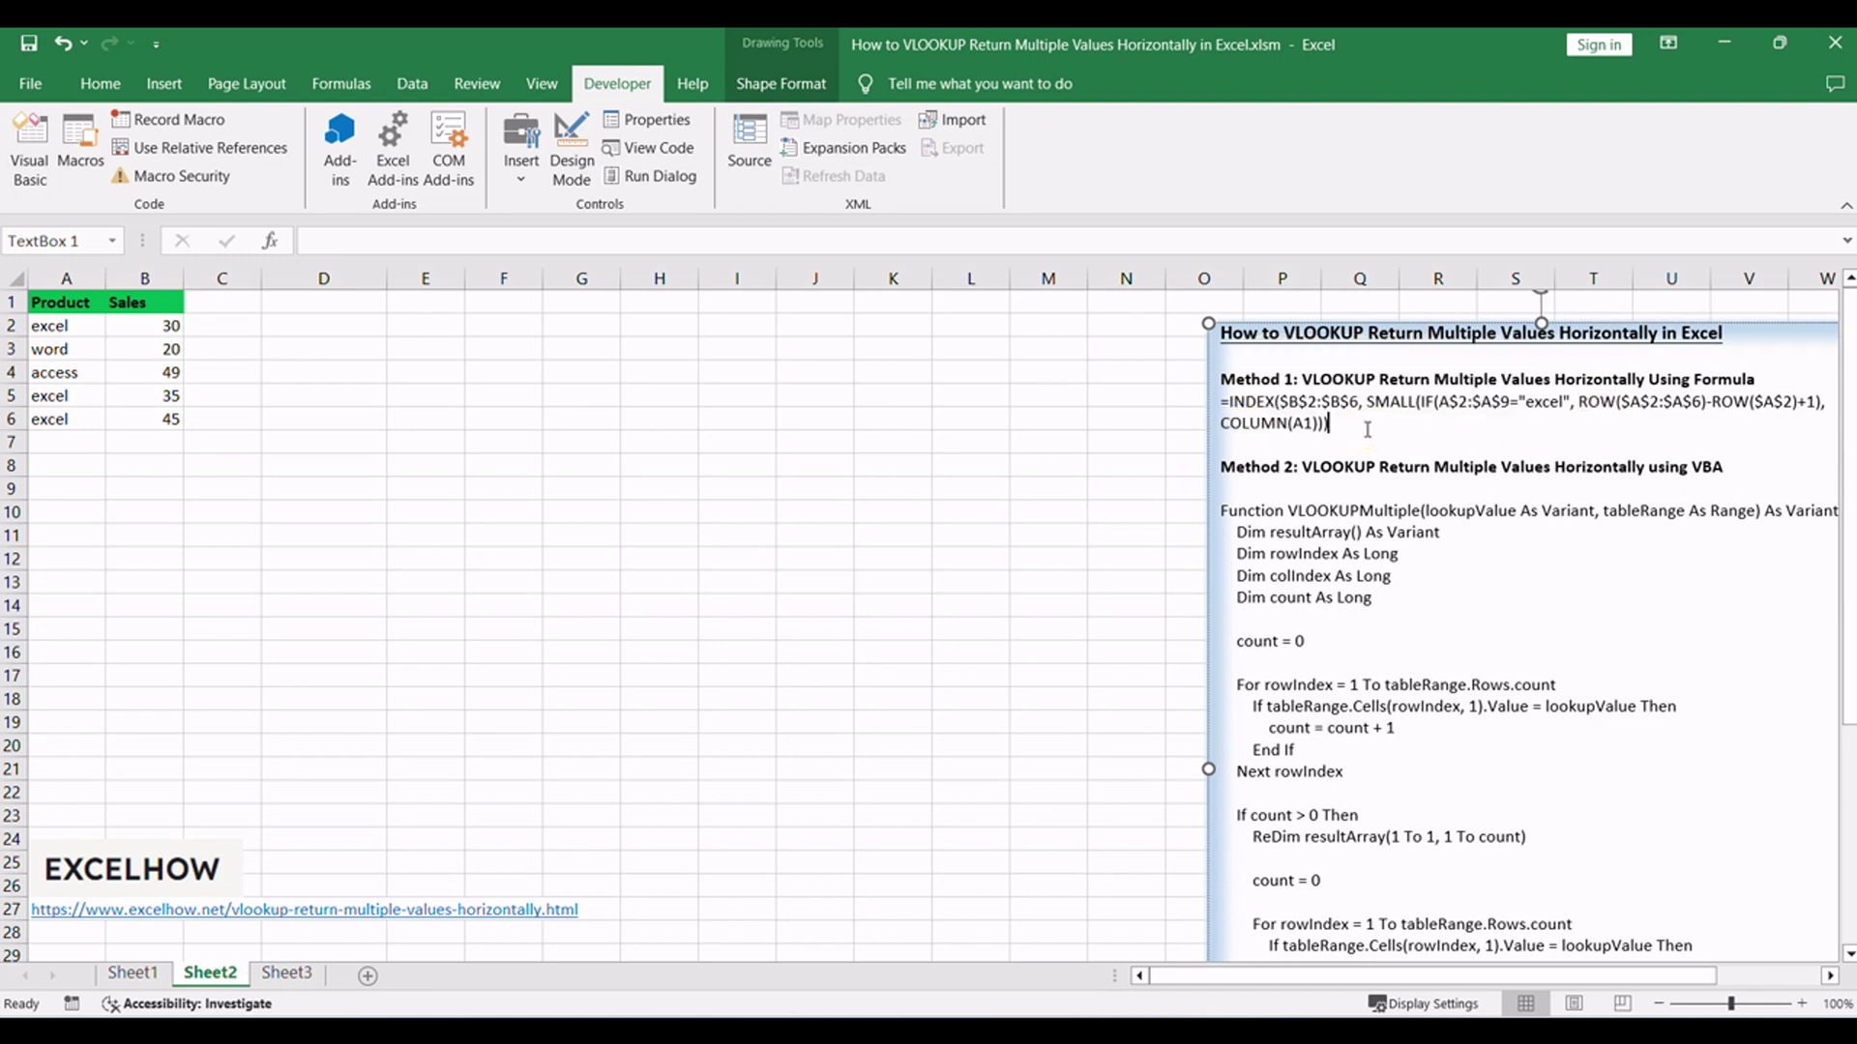
triple_click(1229, 411)
Copy the full INDEX/SMALL formula from the notes and paste it into cell D2.
left_click(659, 465)
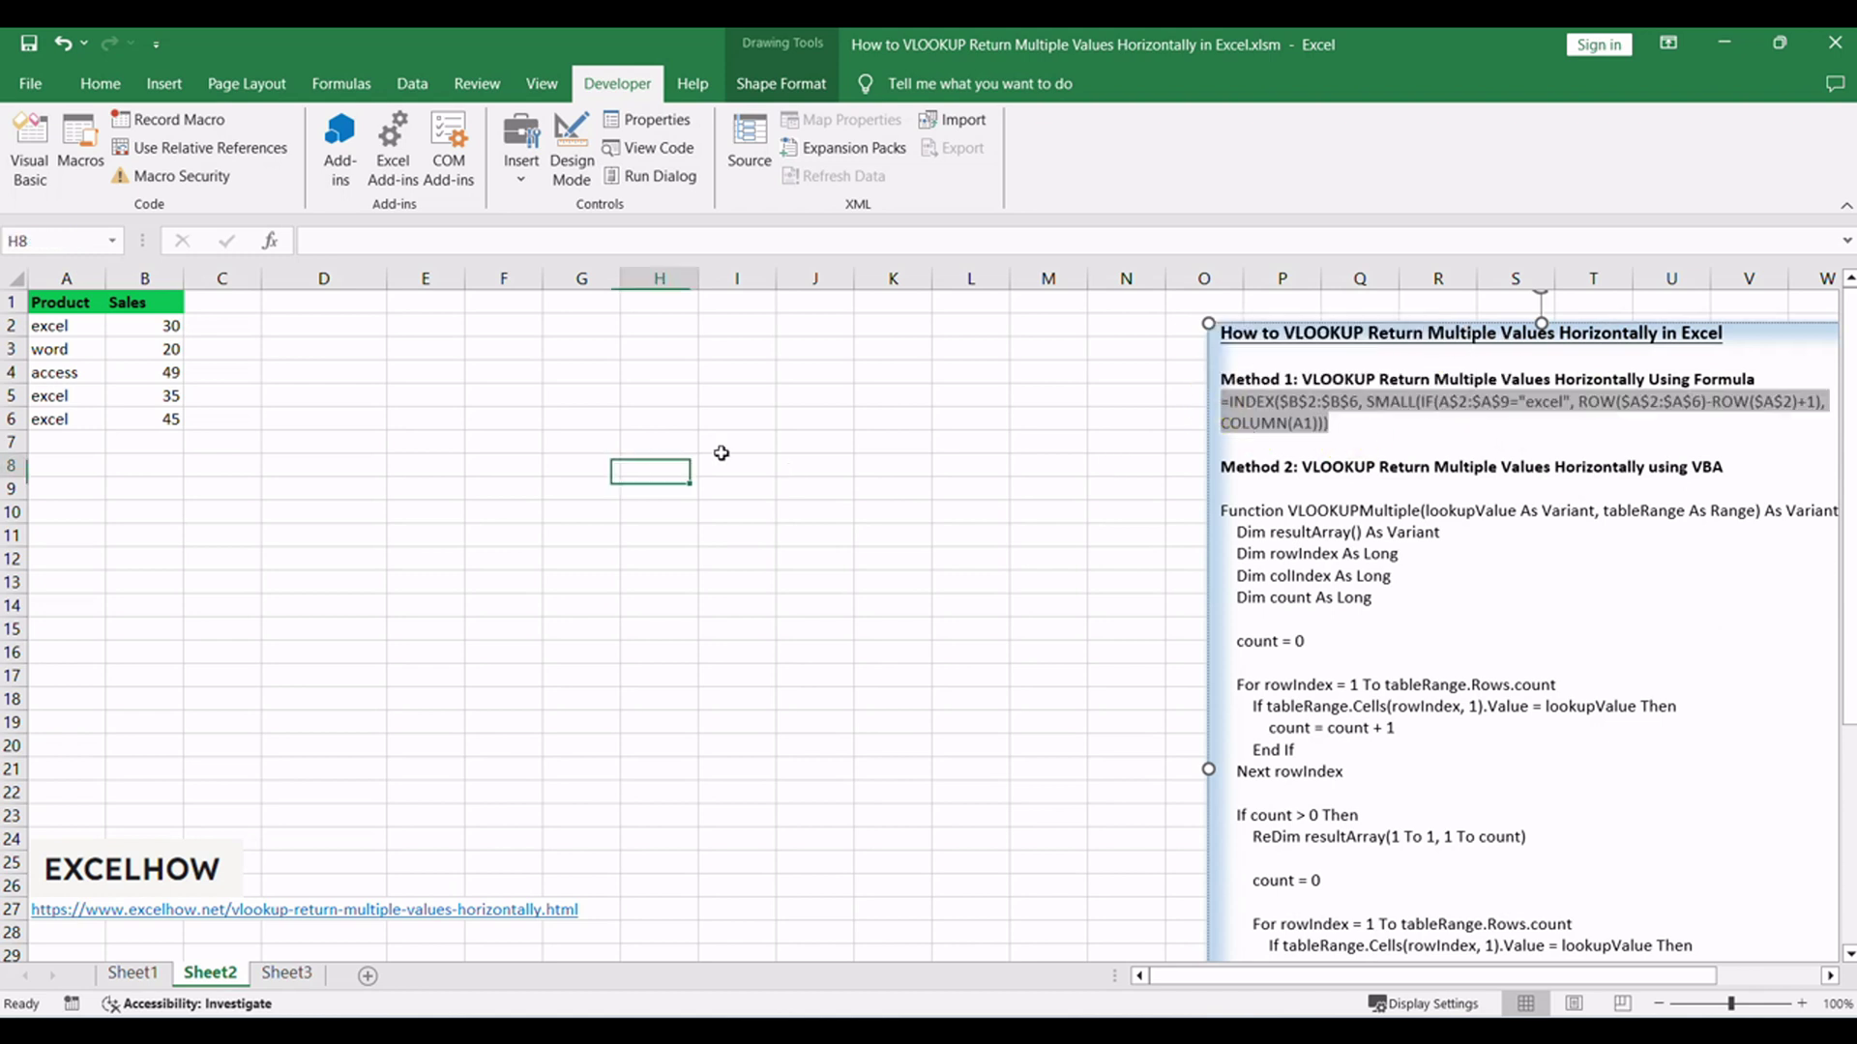
triple_click(1243, 416)
left_click(1326, 423)
triple_click(1334, 426)
key("ctrl+c")
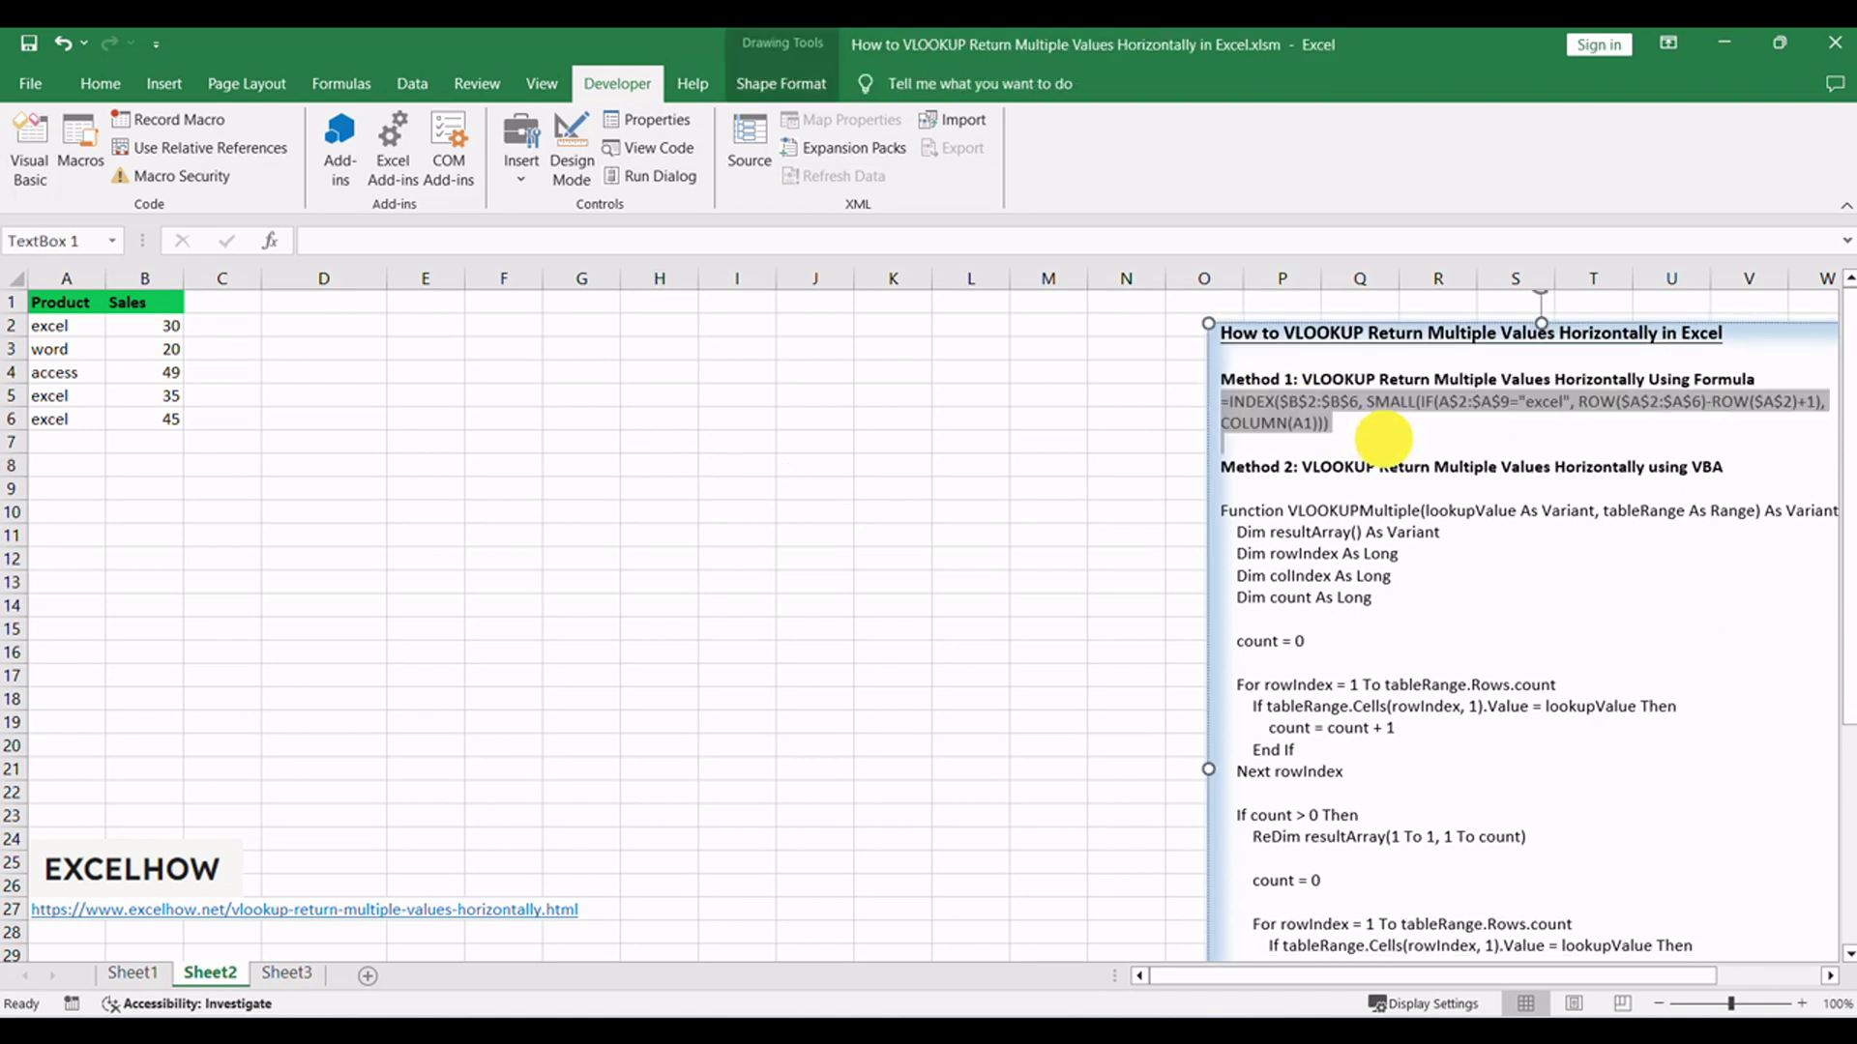
left_click(623, 441)
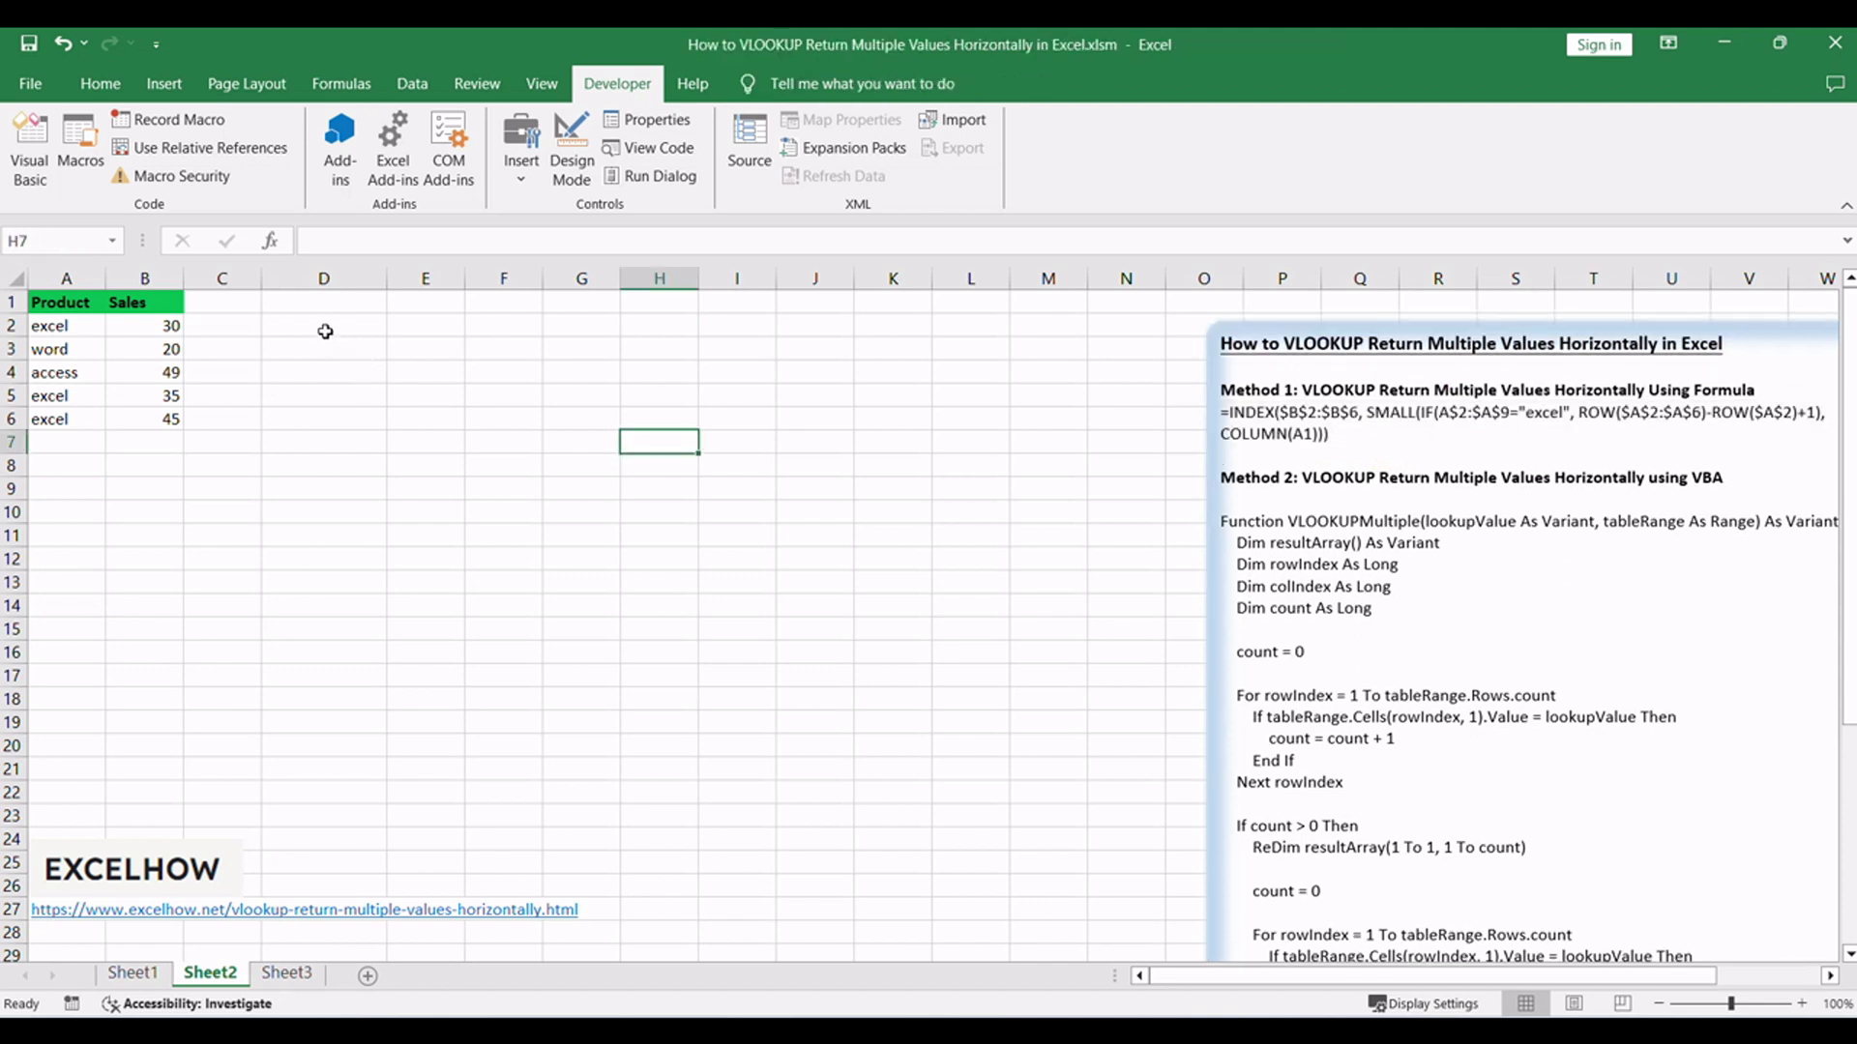
double_click(327, 330)
key("ctrl+v")
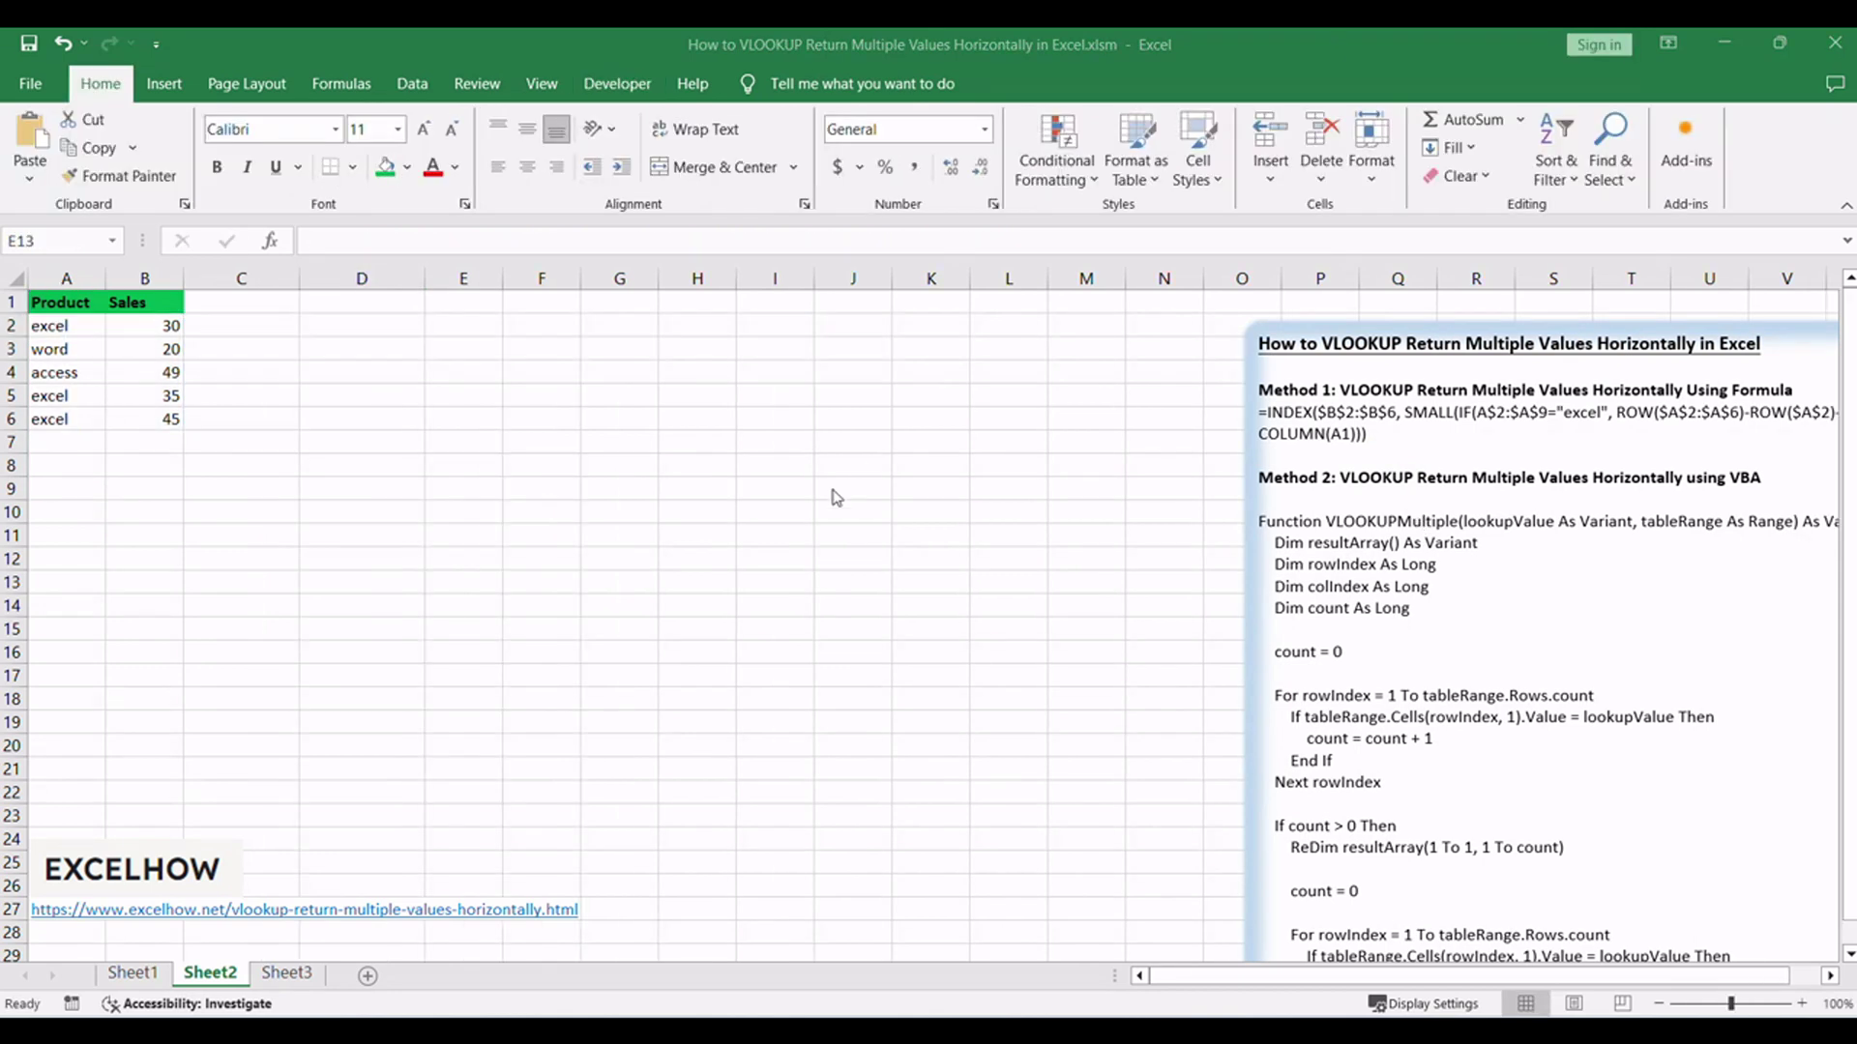
Paste the INDEX/SMALL formula into C1 as an array formula and fill it across to E1.
double_click(223, 300)
key("ctrl+v")
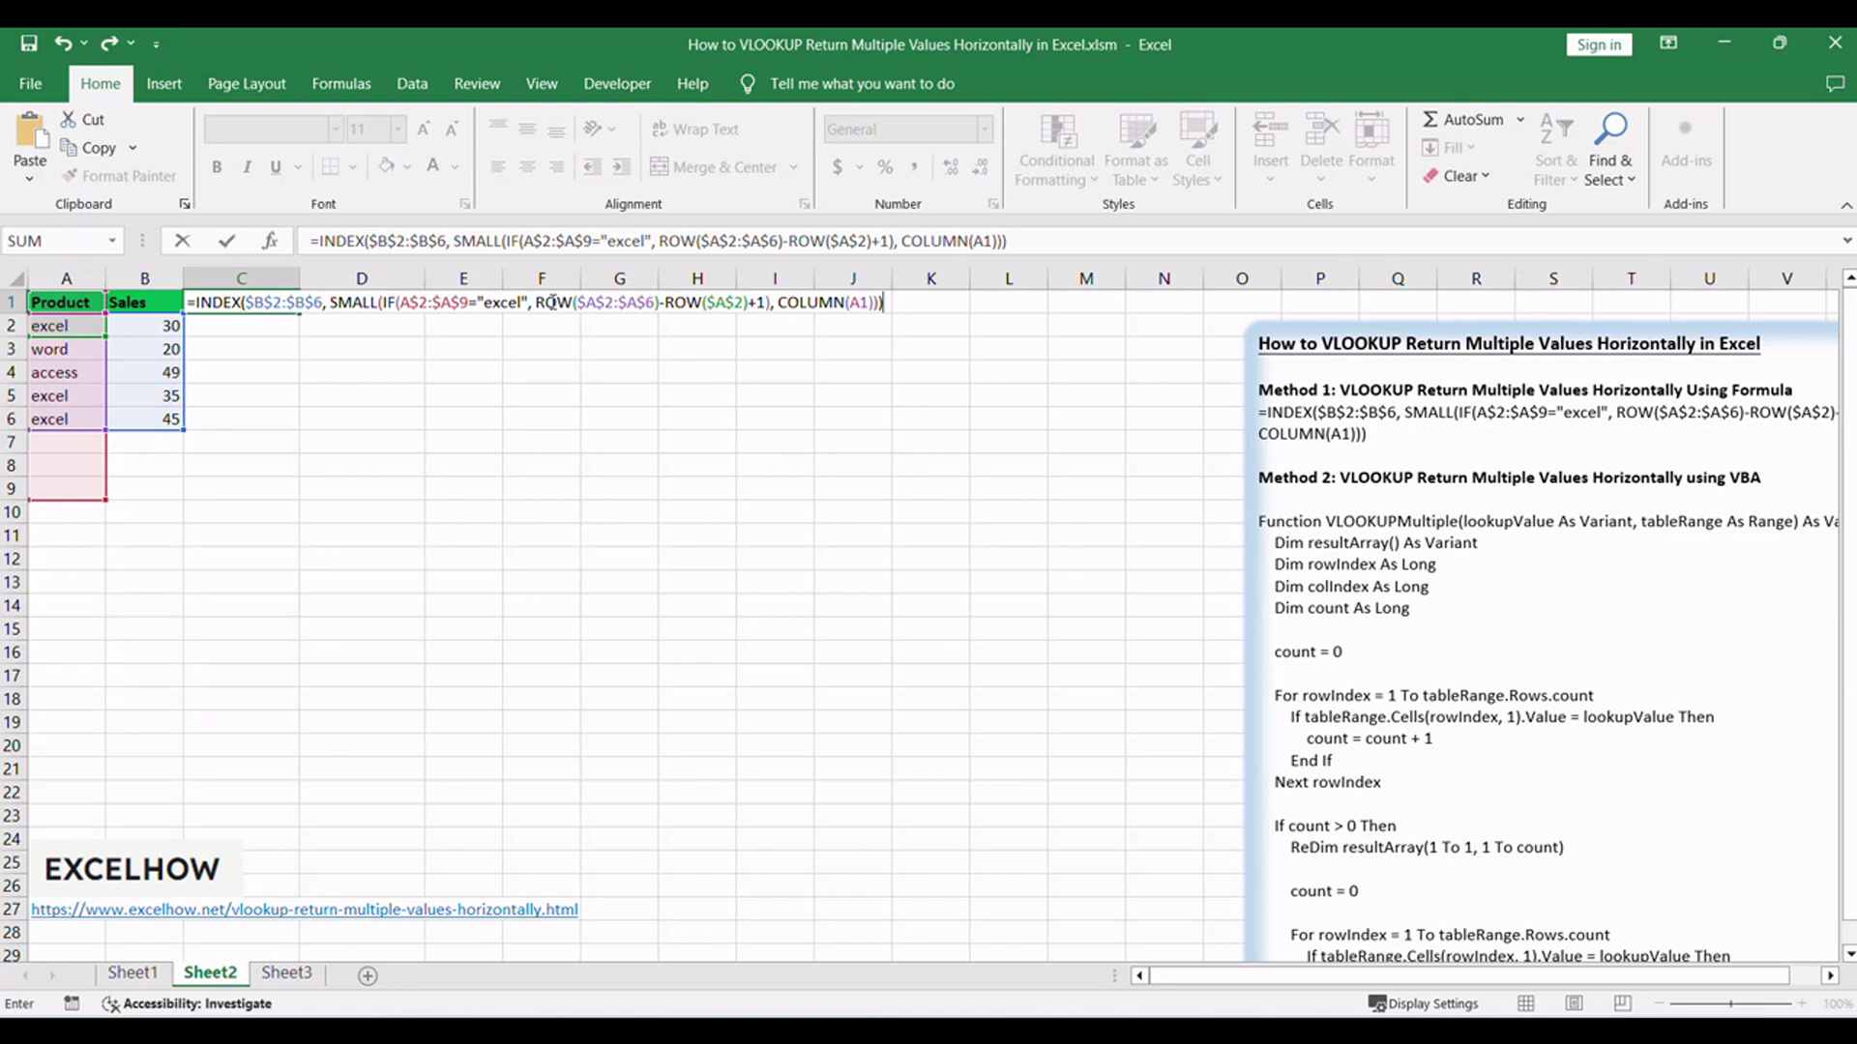
key("ctrl+shift+Return")
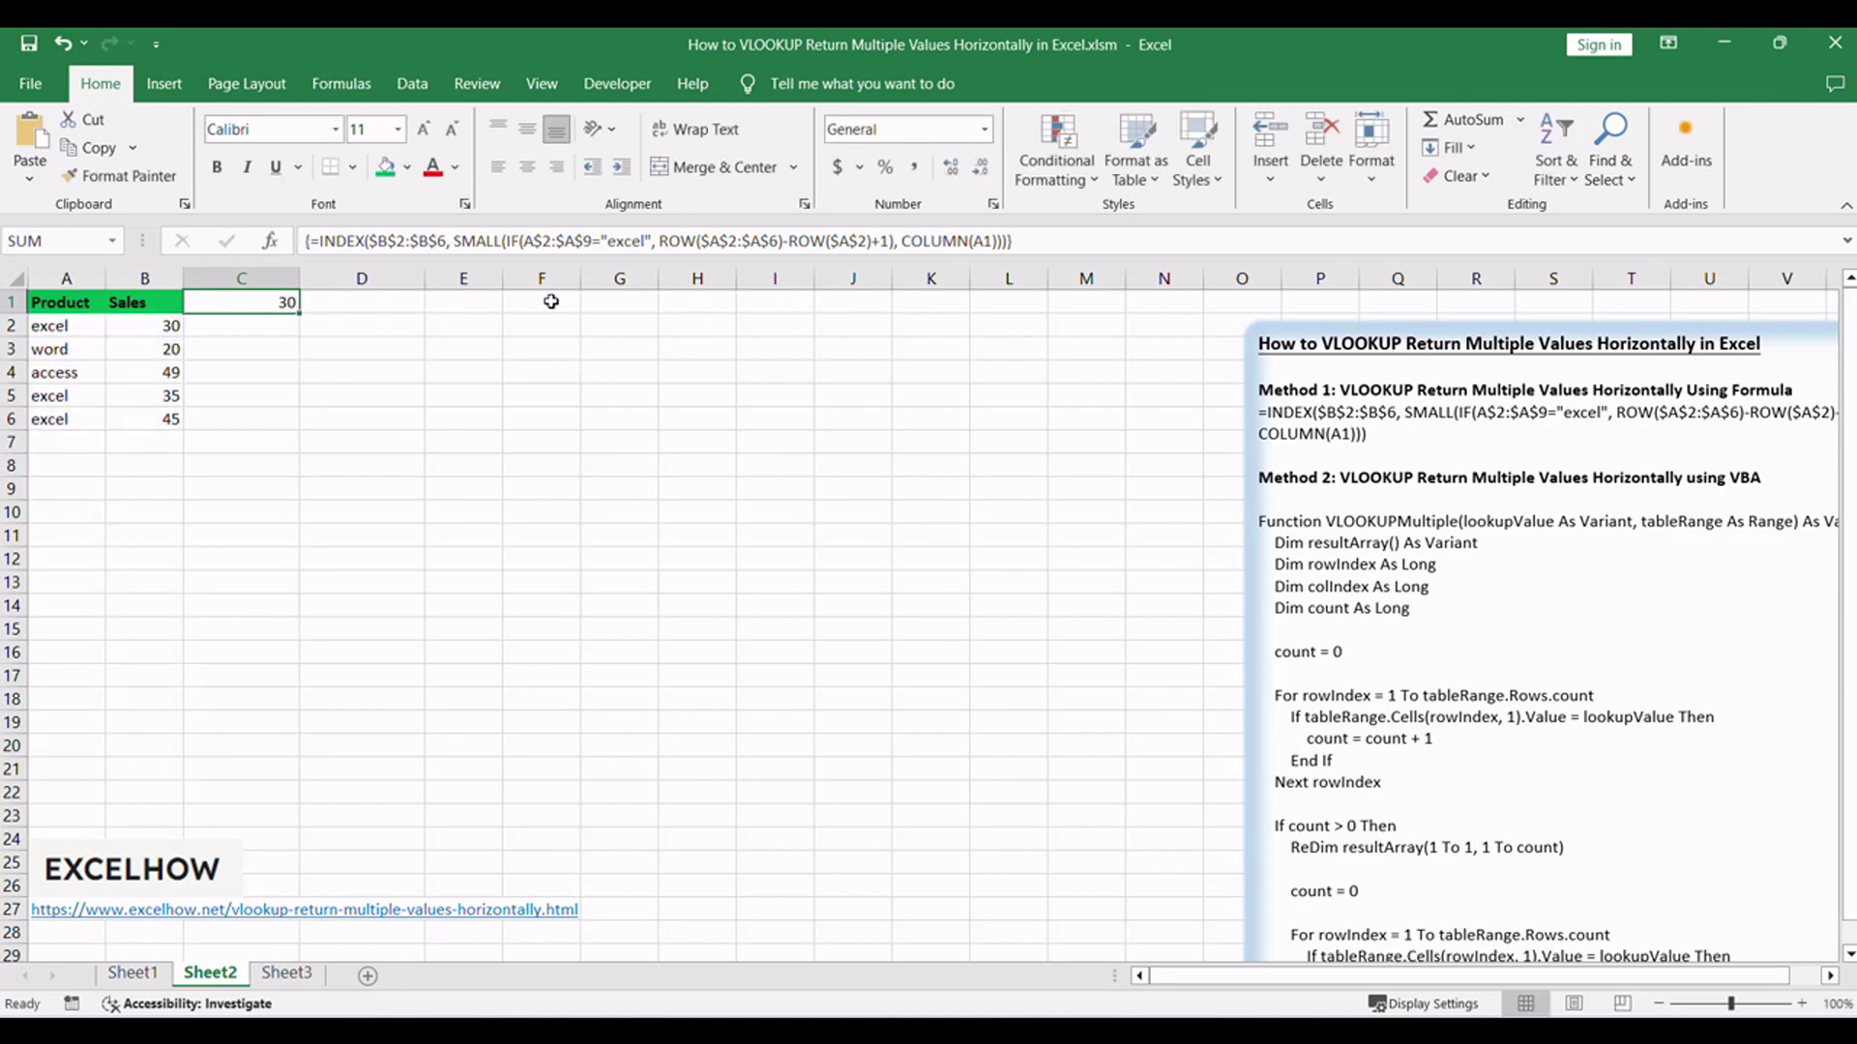
left_click(331, 301)
left_click(271, 302)
left_click_drag(298, 311, 475, 311)
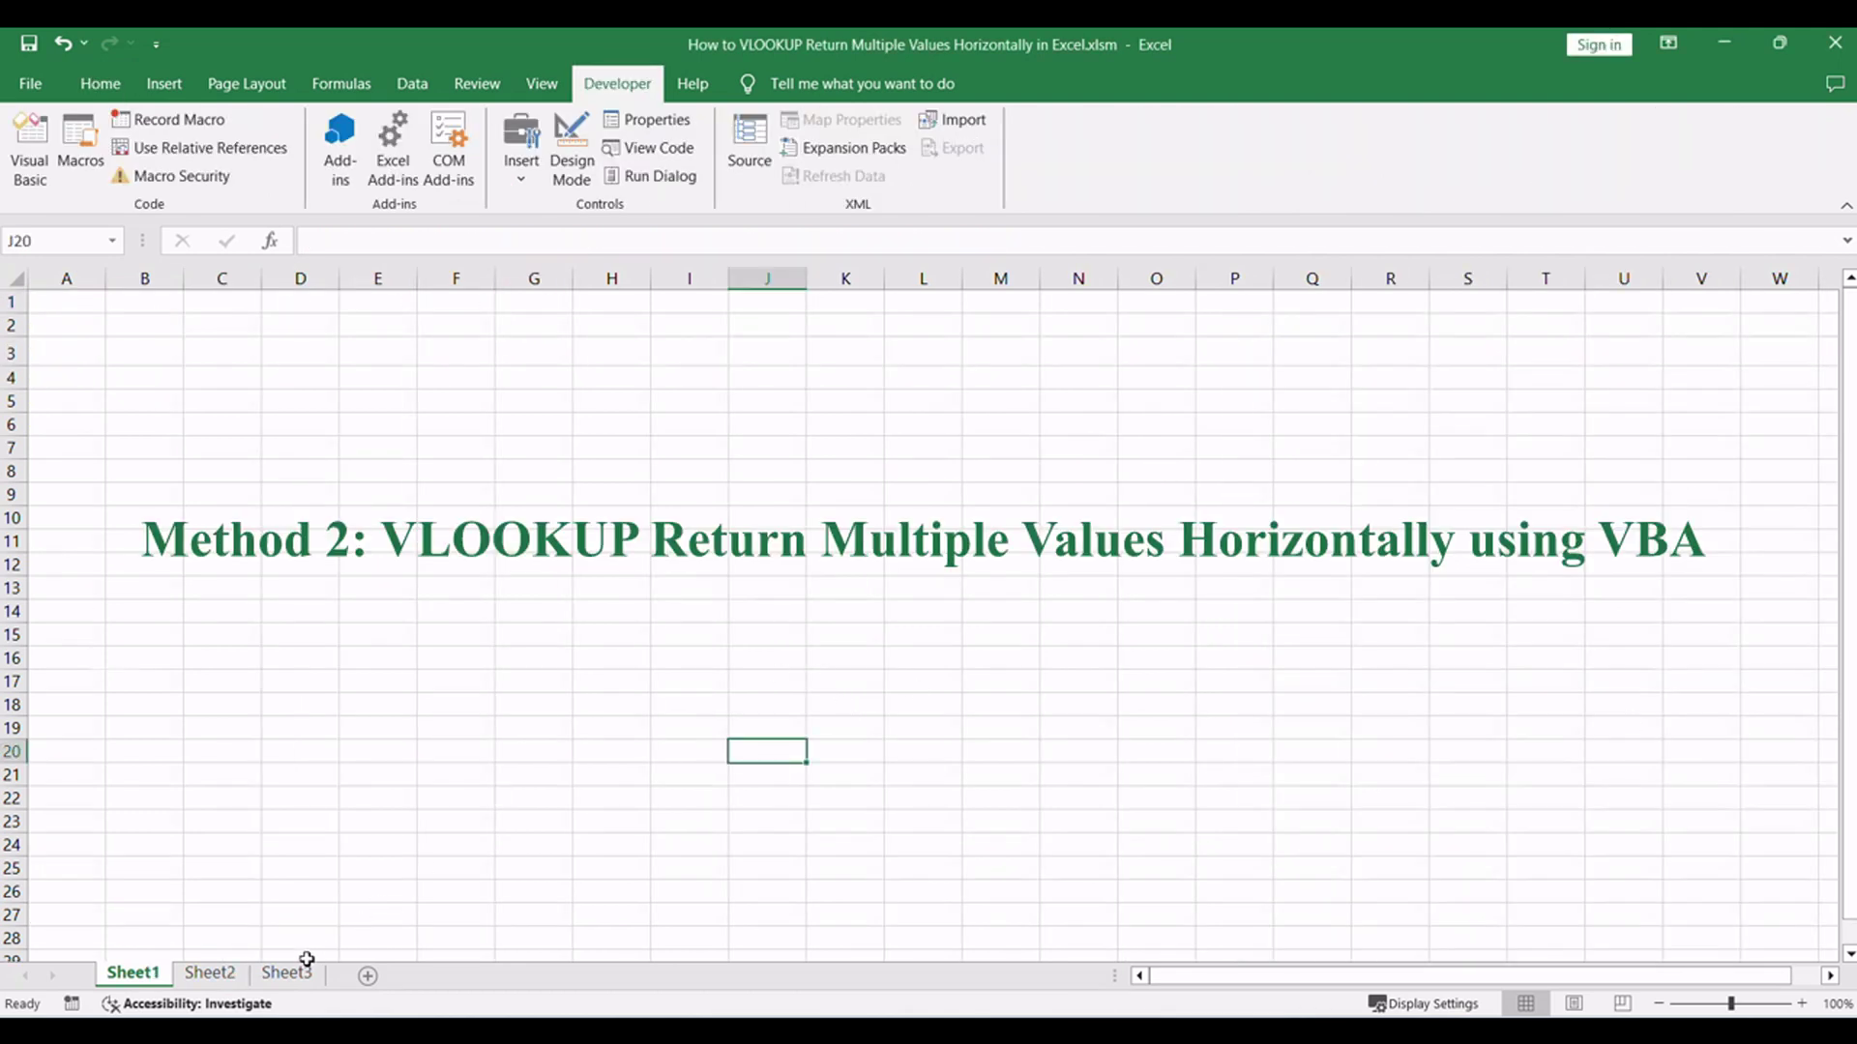
From the sales data sheet, open the Visual Basic Editor with Alt+F11.
left_click(211, 972)
double_click(1747, 472)
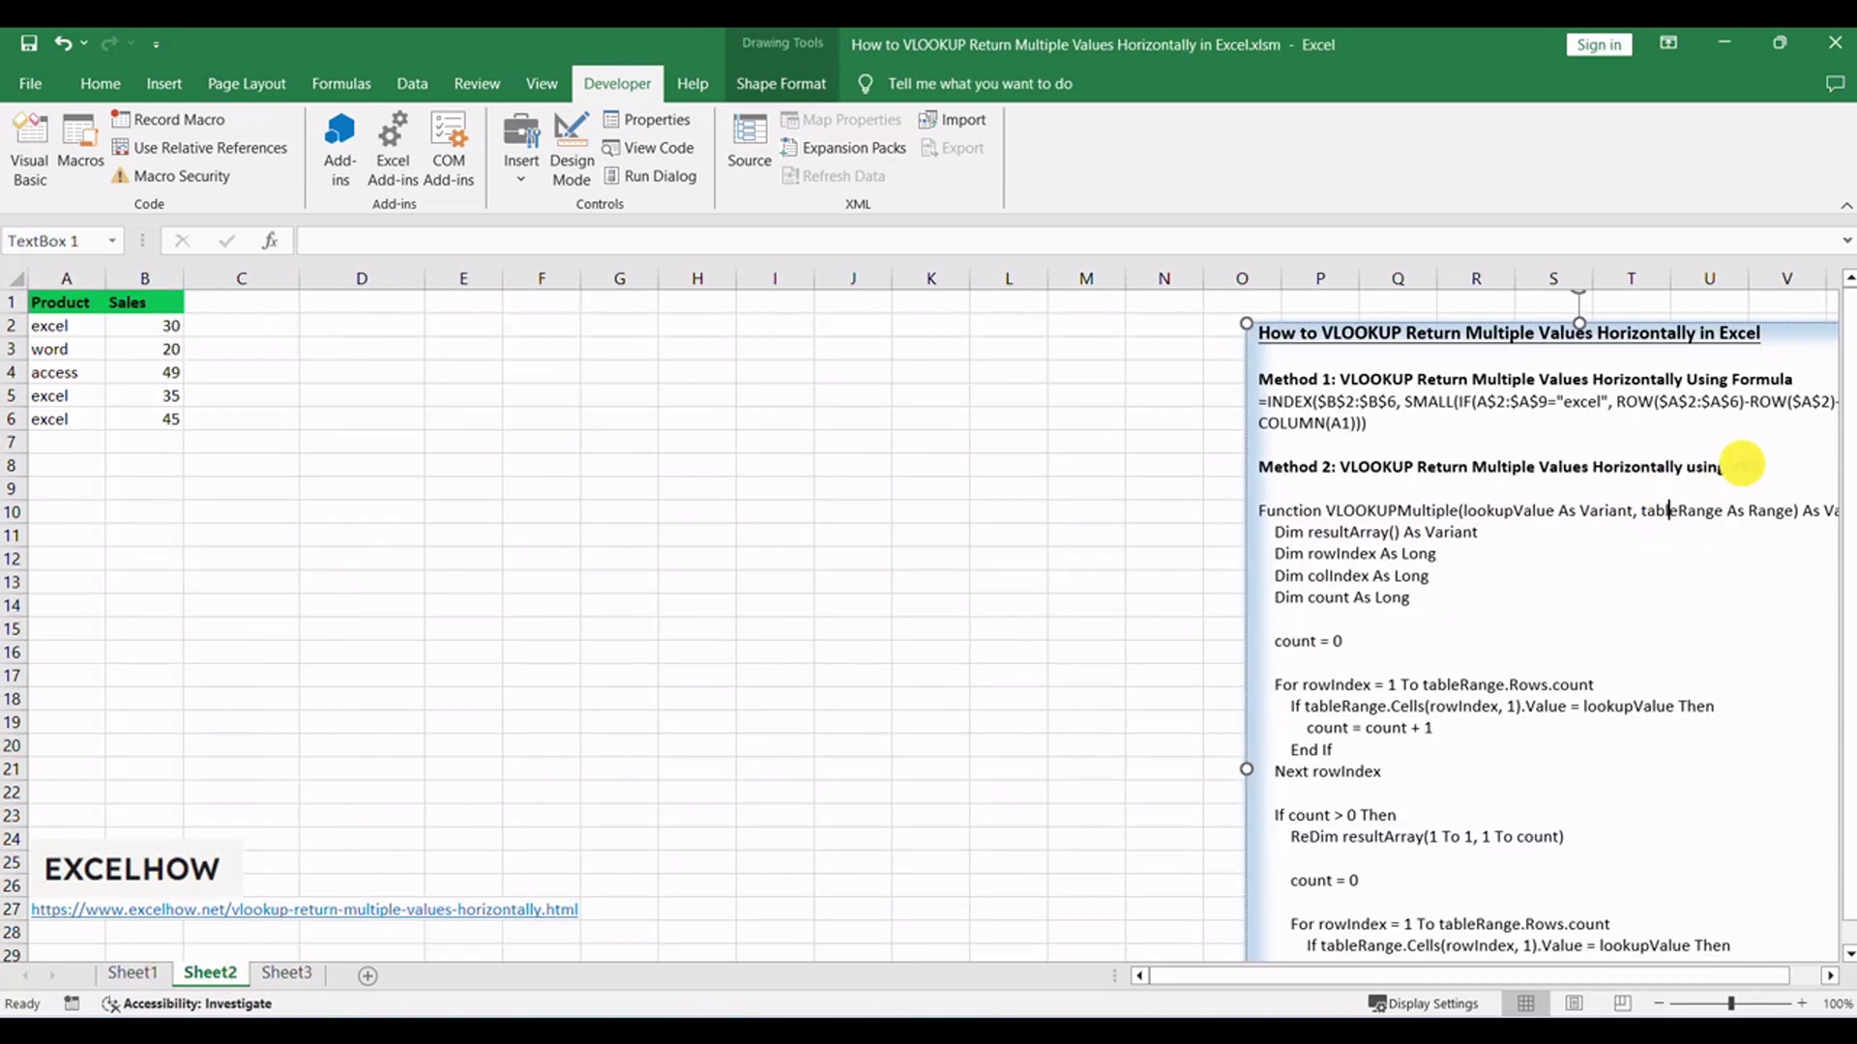
left_click(824, 601)
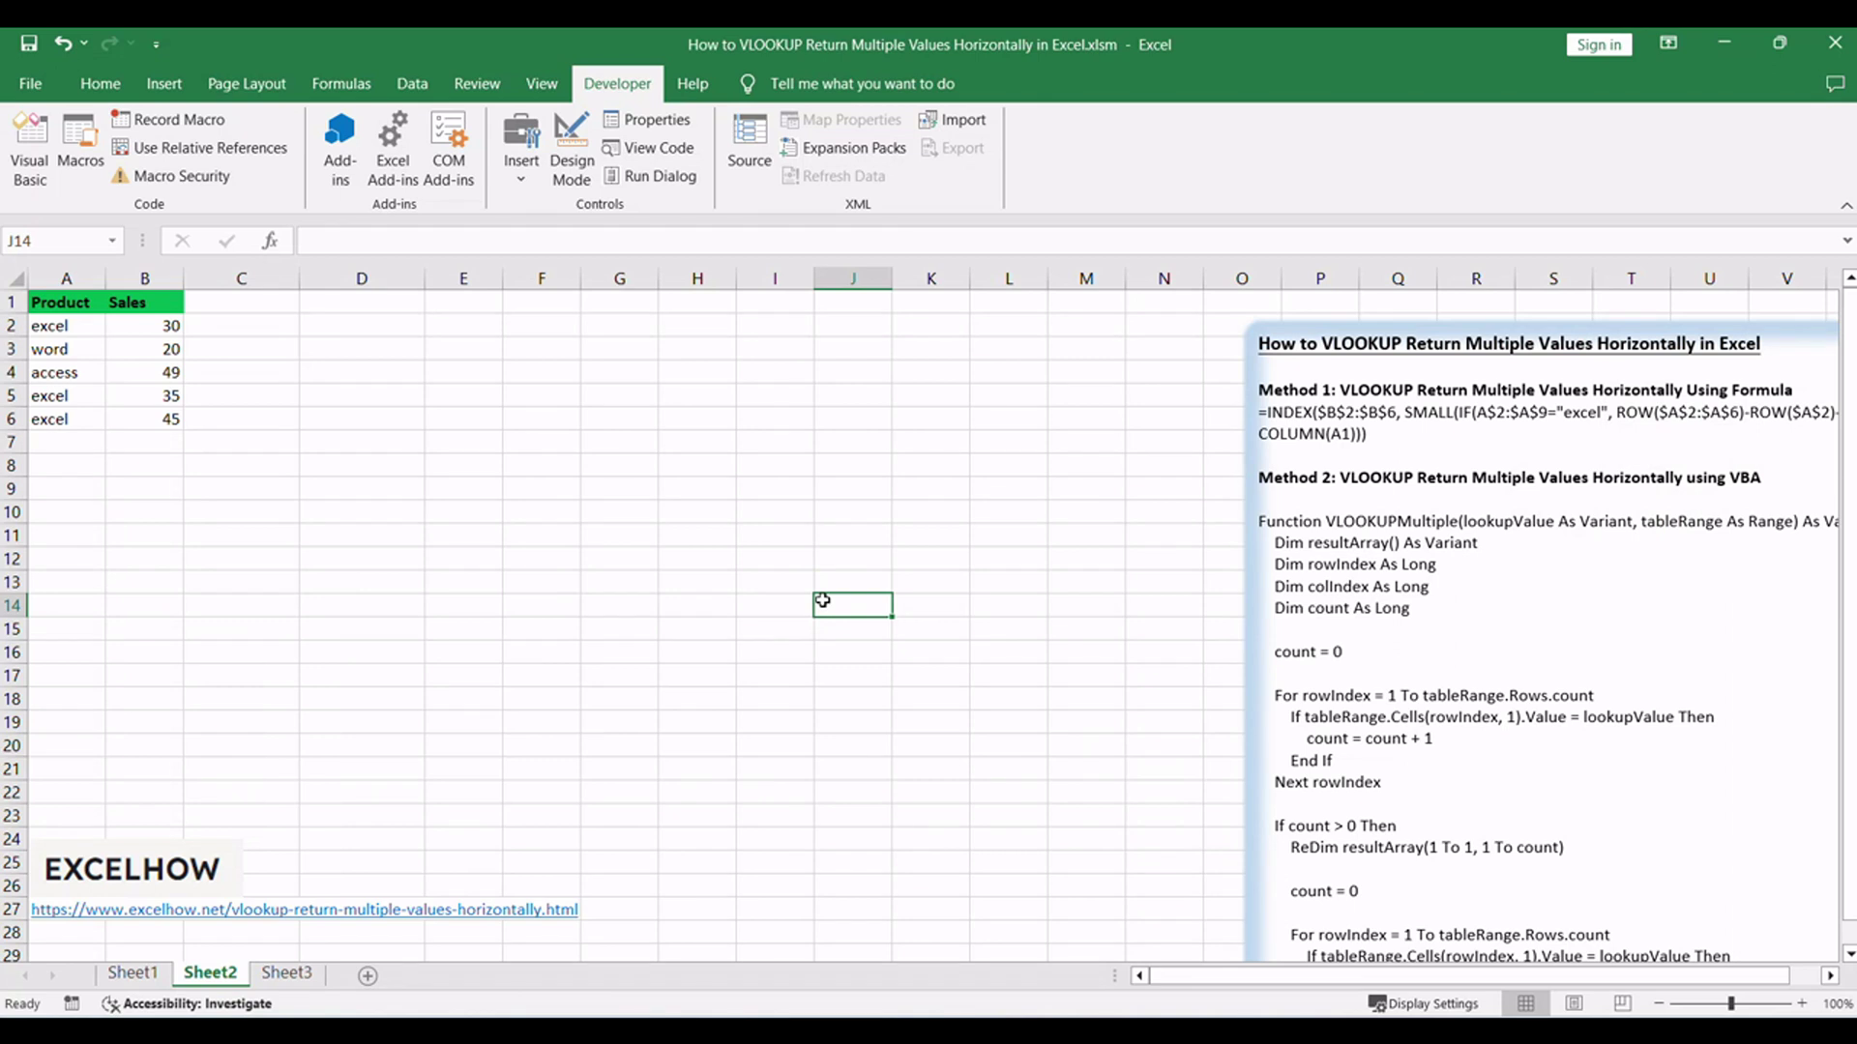
key("alt+F11")
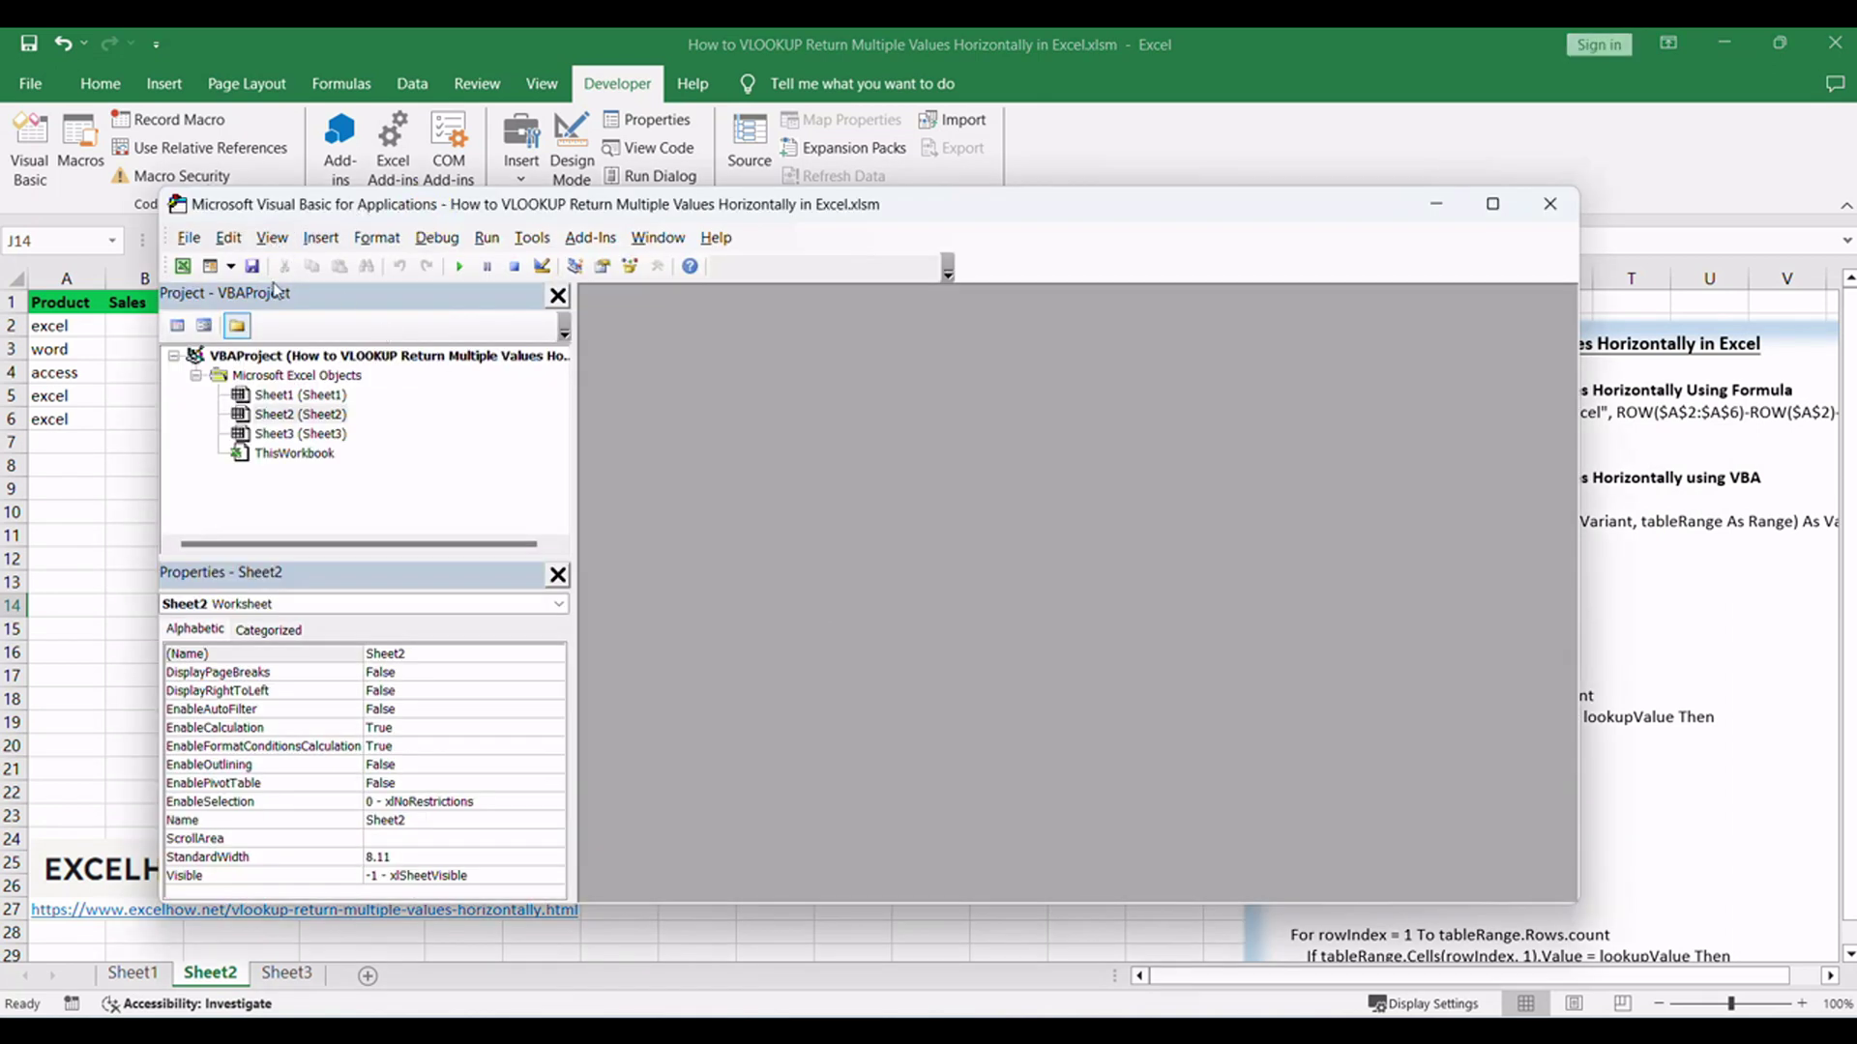
Insert a new Module1 and paste the VLOOKUPMultiple function code into it.
left_click(319, 238)
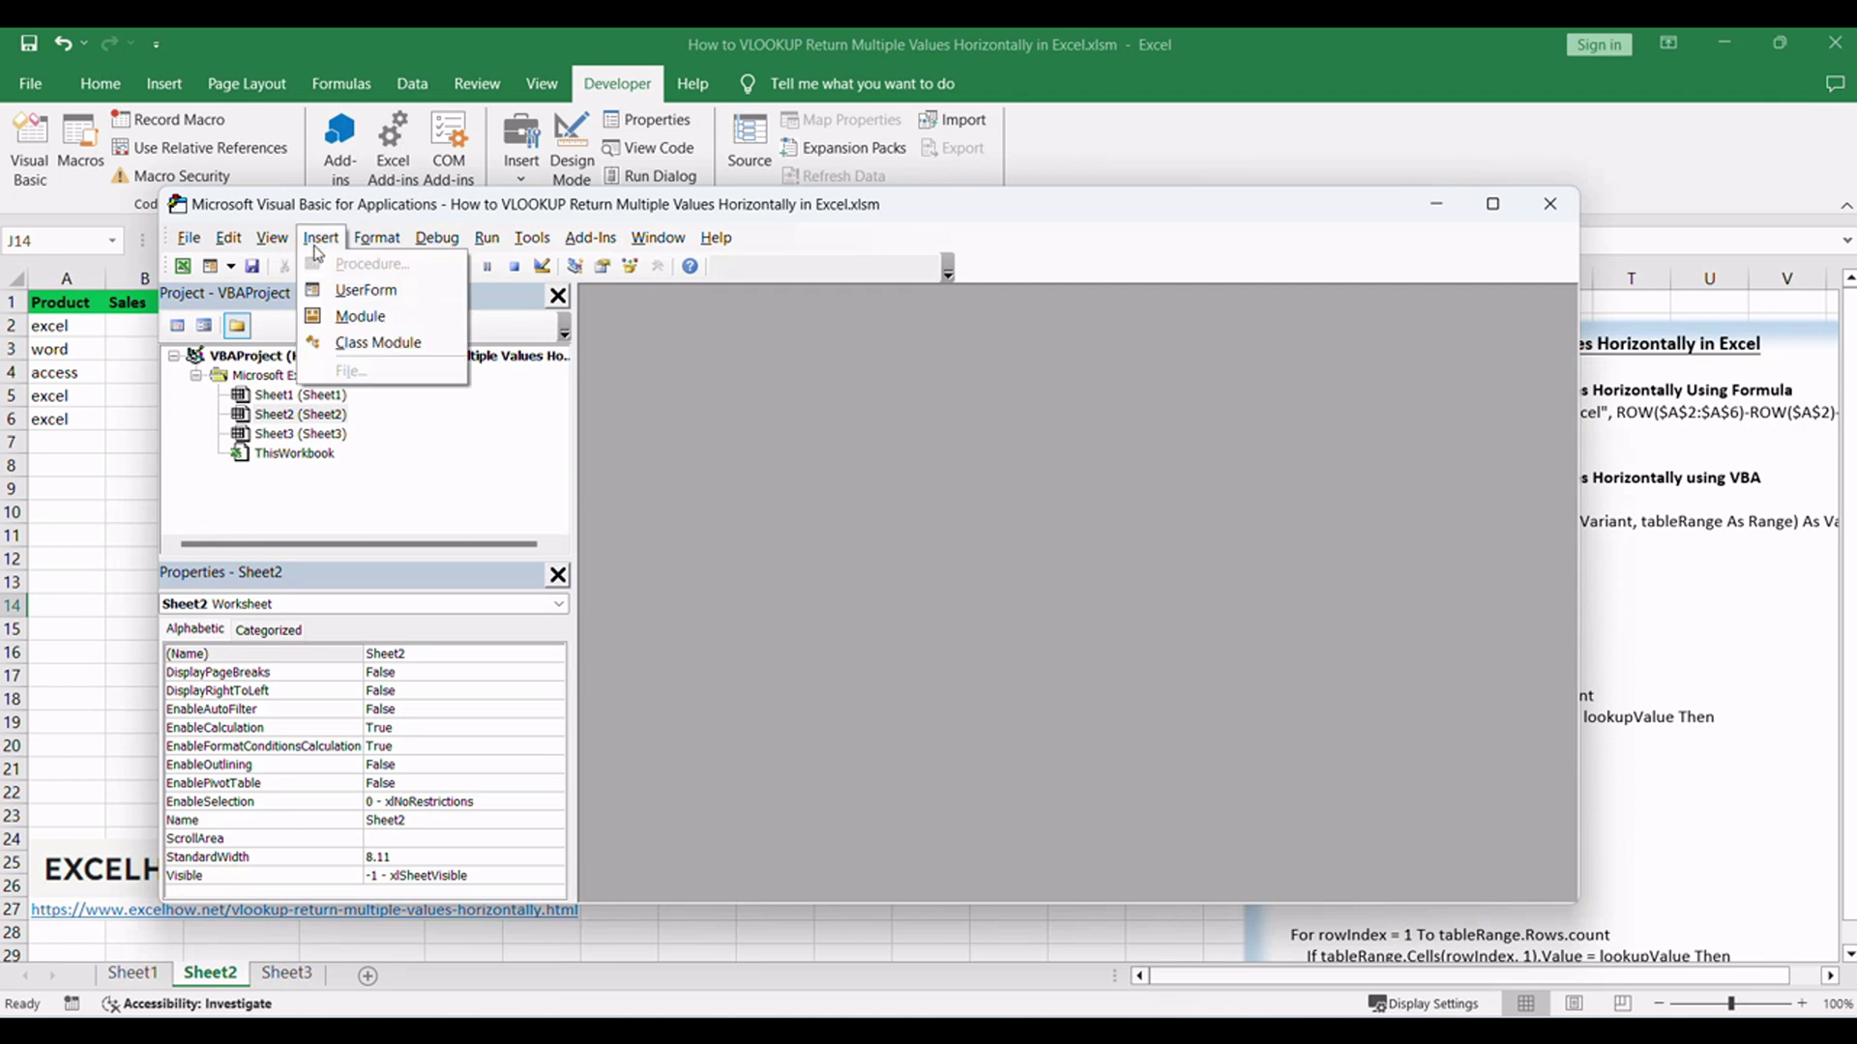
left_click(359, 317)
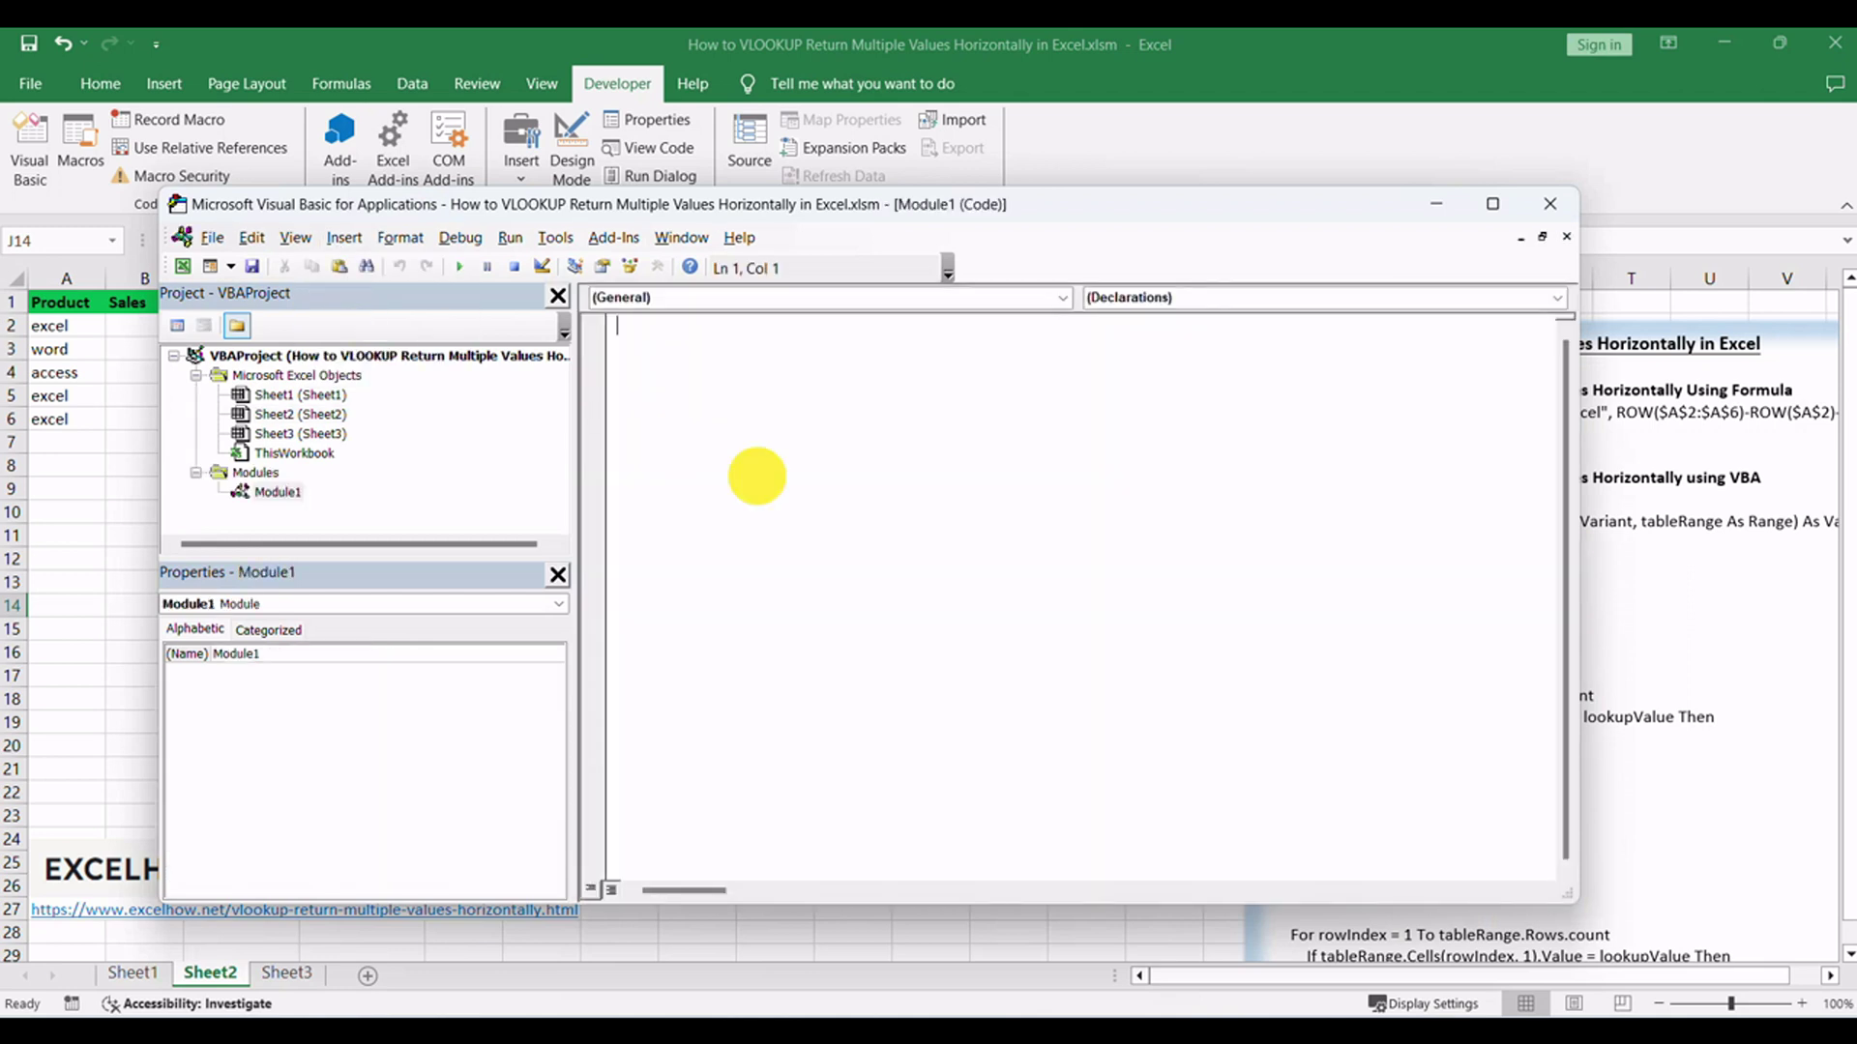
type("Function VLOOKUPMultiple(lookupValue As Variant, tableRange As Range) As Variant     Dim resultArray() As Variant     Dim rowIndex As Long     Dim colIndex As Long     Dim count As Long      count = 0      For rowIndex = 1 To tableRange.Rows.count         If tableRange.Cells(rowIndex, 1).Value = lookupValue Then             count = count + 1         End If     Next rowIndex      If count > 0 Then         ReDim resultArray(1 To 1, 1 To count)          count = 0          For rowIndex = 1 To tableRange.Rows.count             If tableRange.Cells(rowIndex, 1).Value = lookupValue Then                 count = count + 1                 resultArray(1, count) = tableRange.Cells(rowIndex, 2).Value             End If         Next rowIndex          VLOOKUPMultiple = resultArray     Else         VLOOKUPMultiple = CVErr(xlErrNA)     End If End Function")
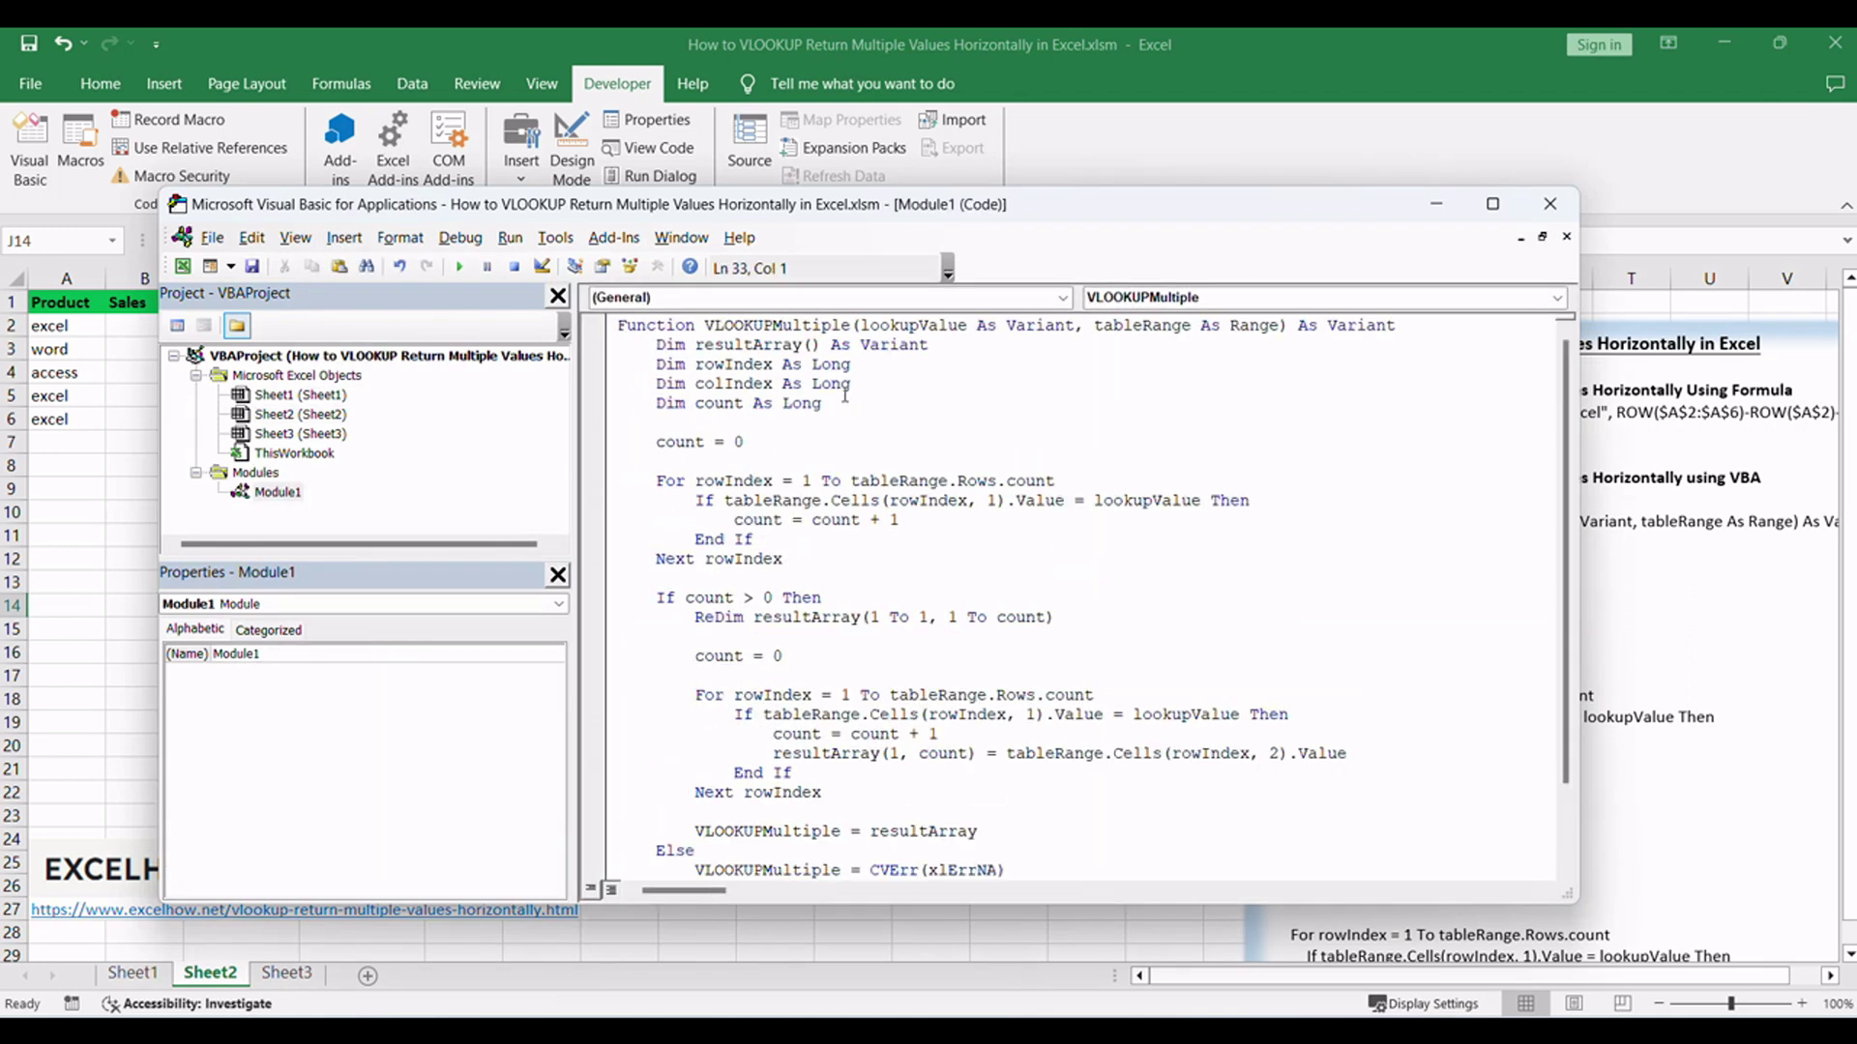
left_click_drag(689, 325, 1378, 368)
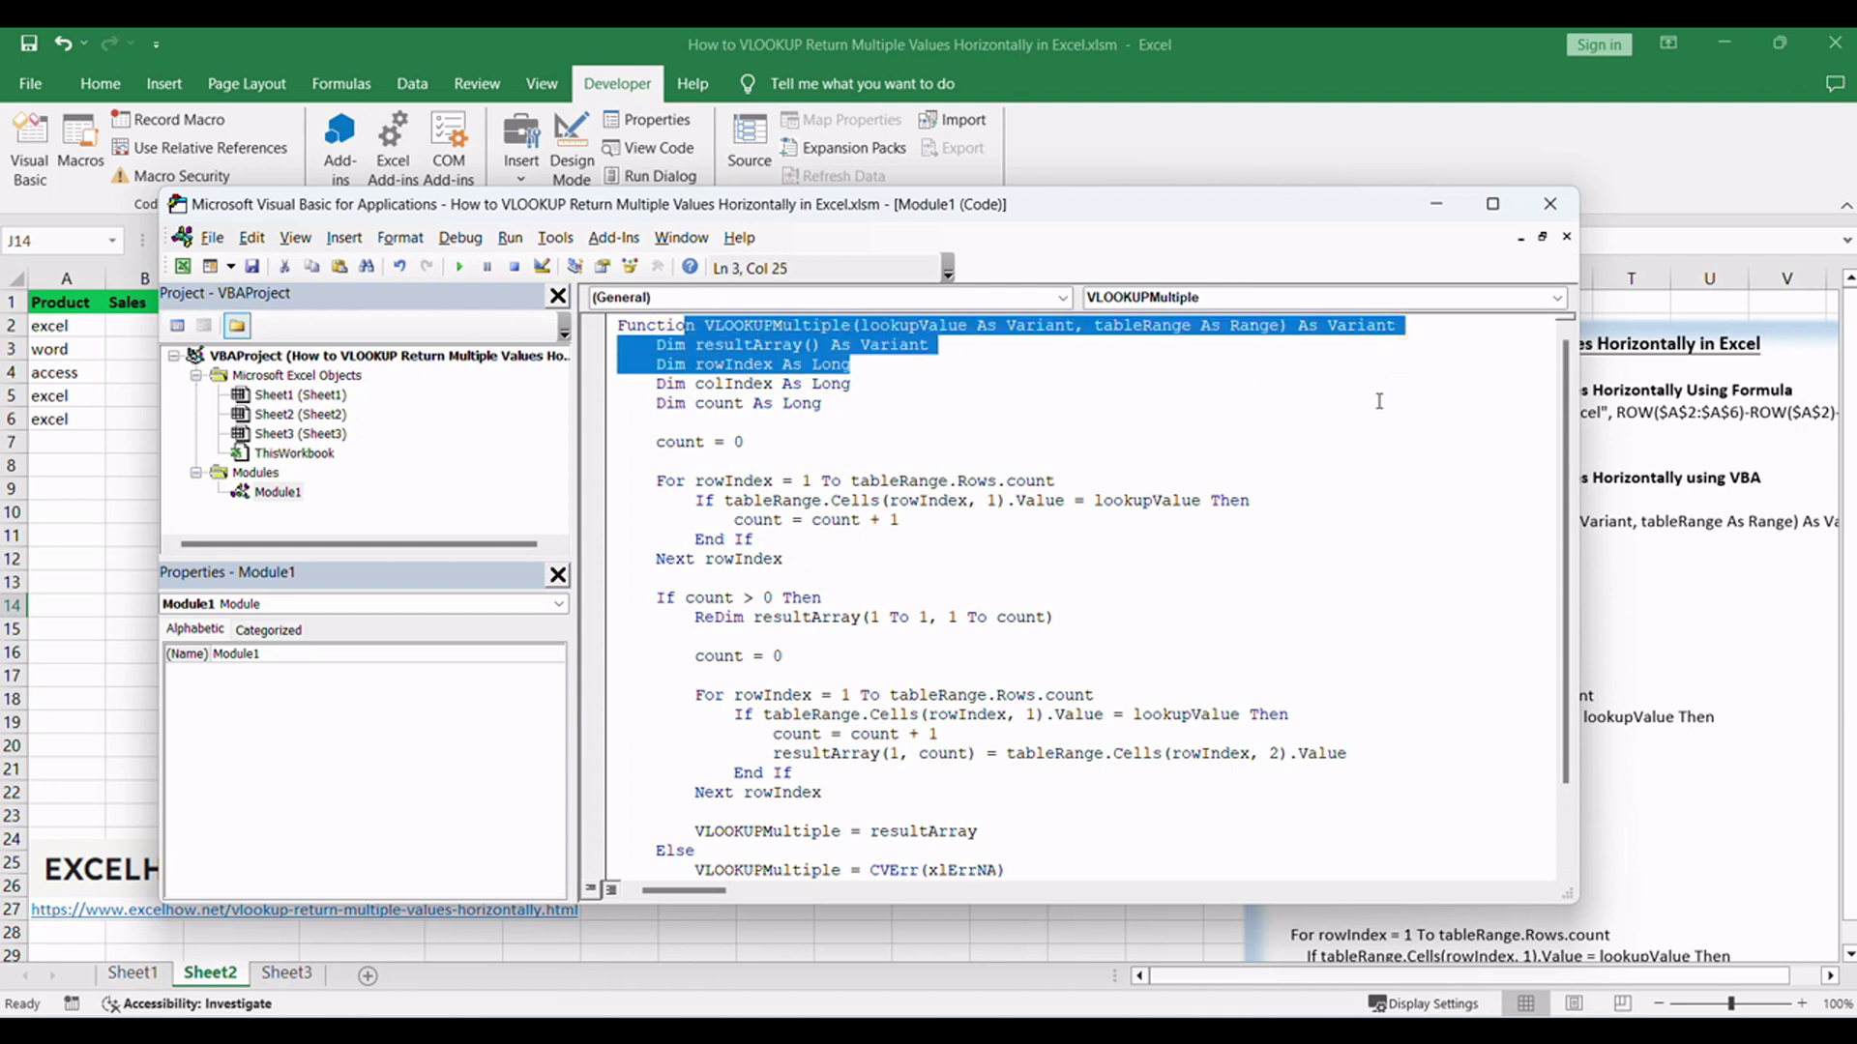
left_click(1369, 423)
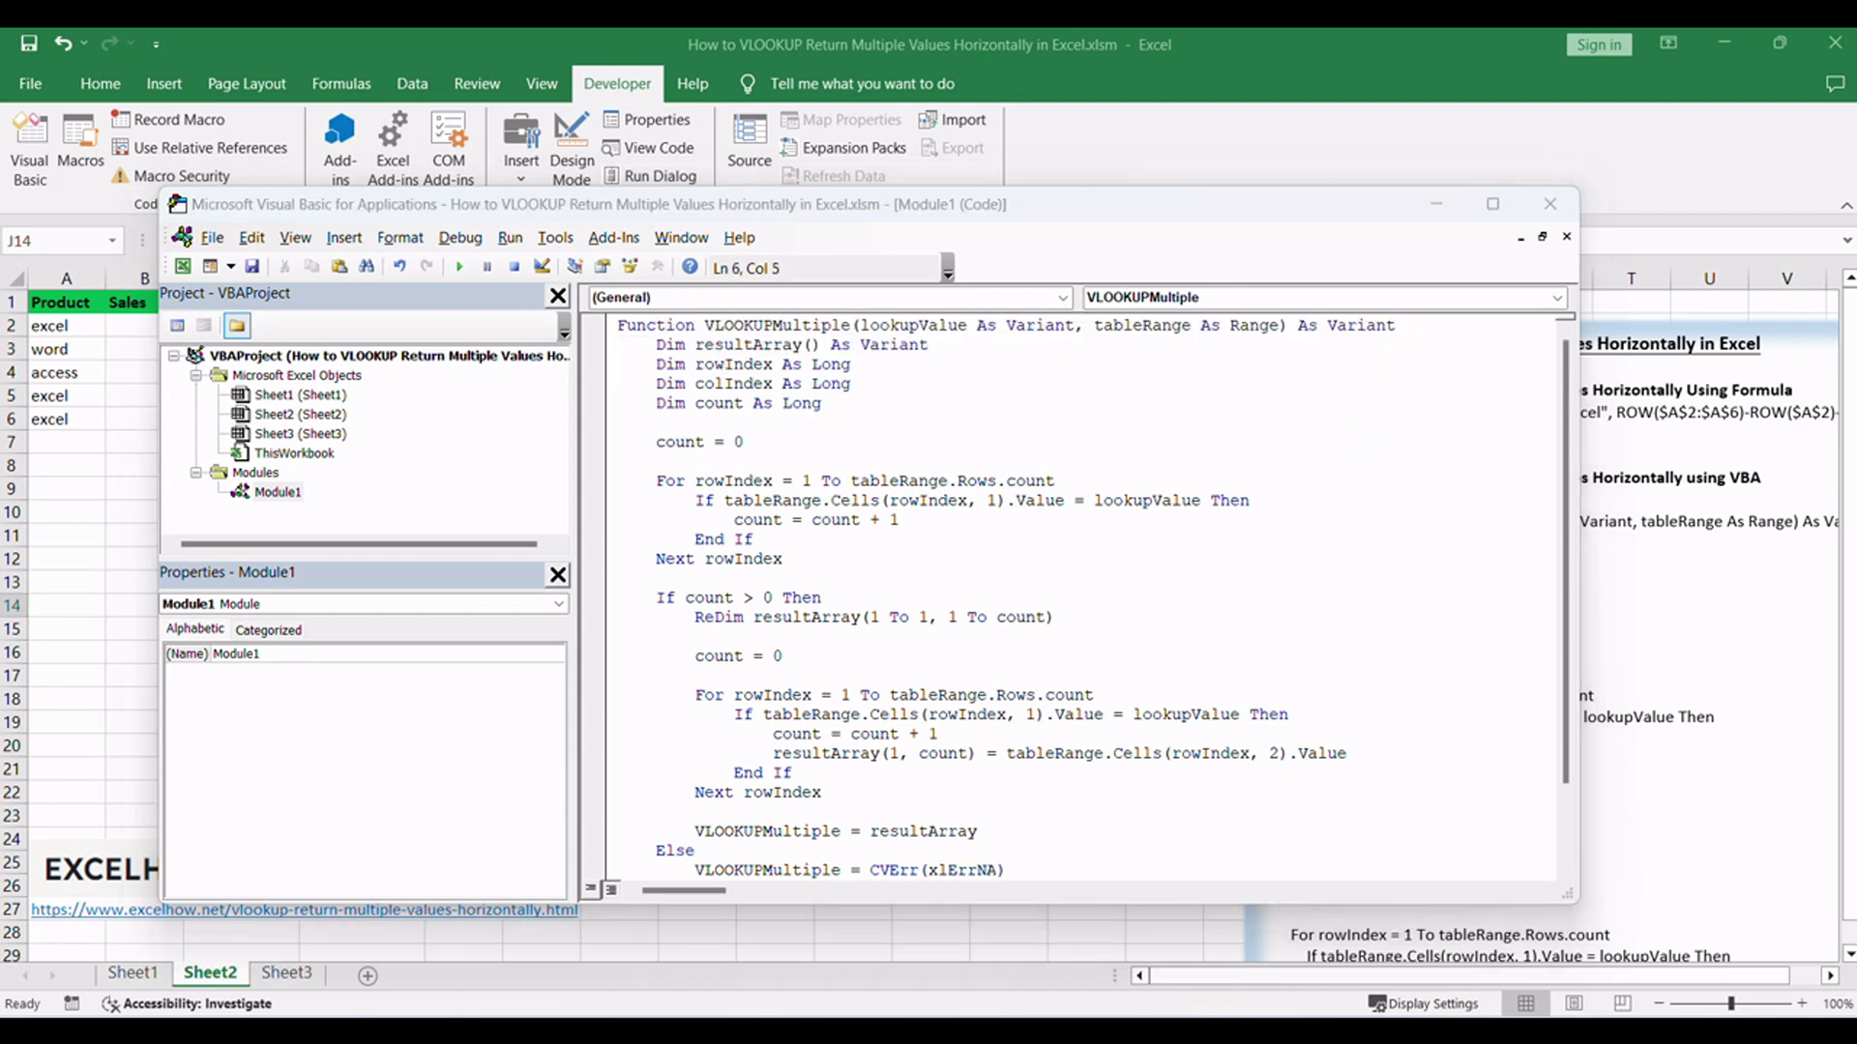
left_click(300, 414)
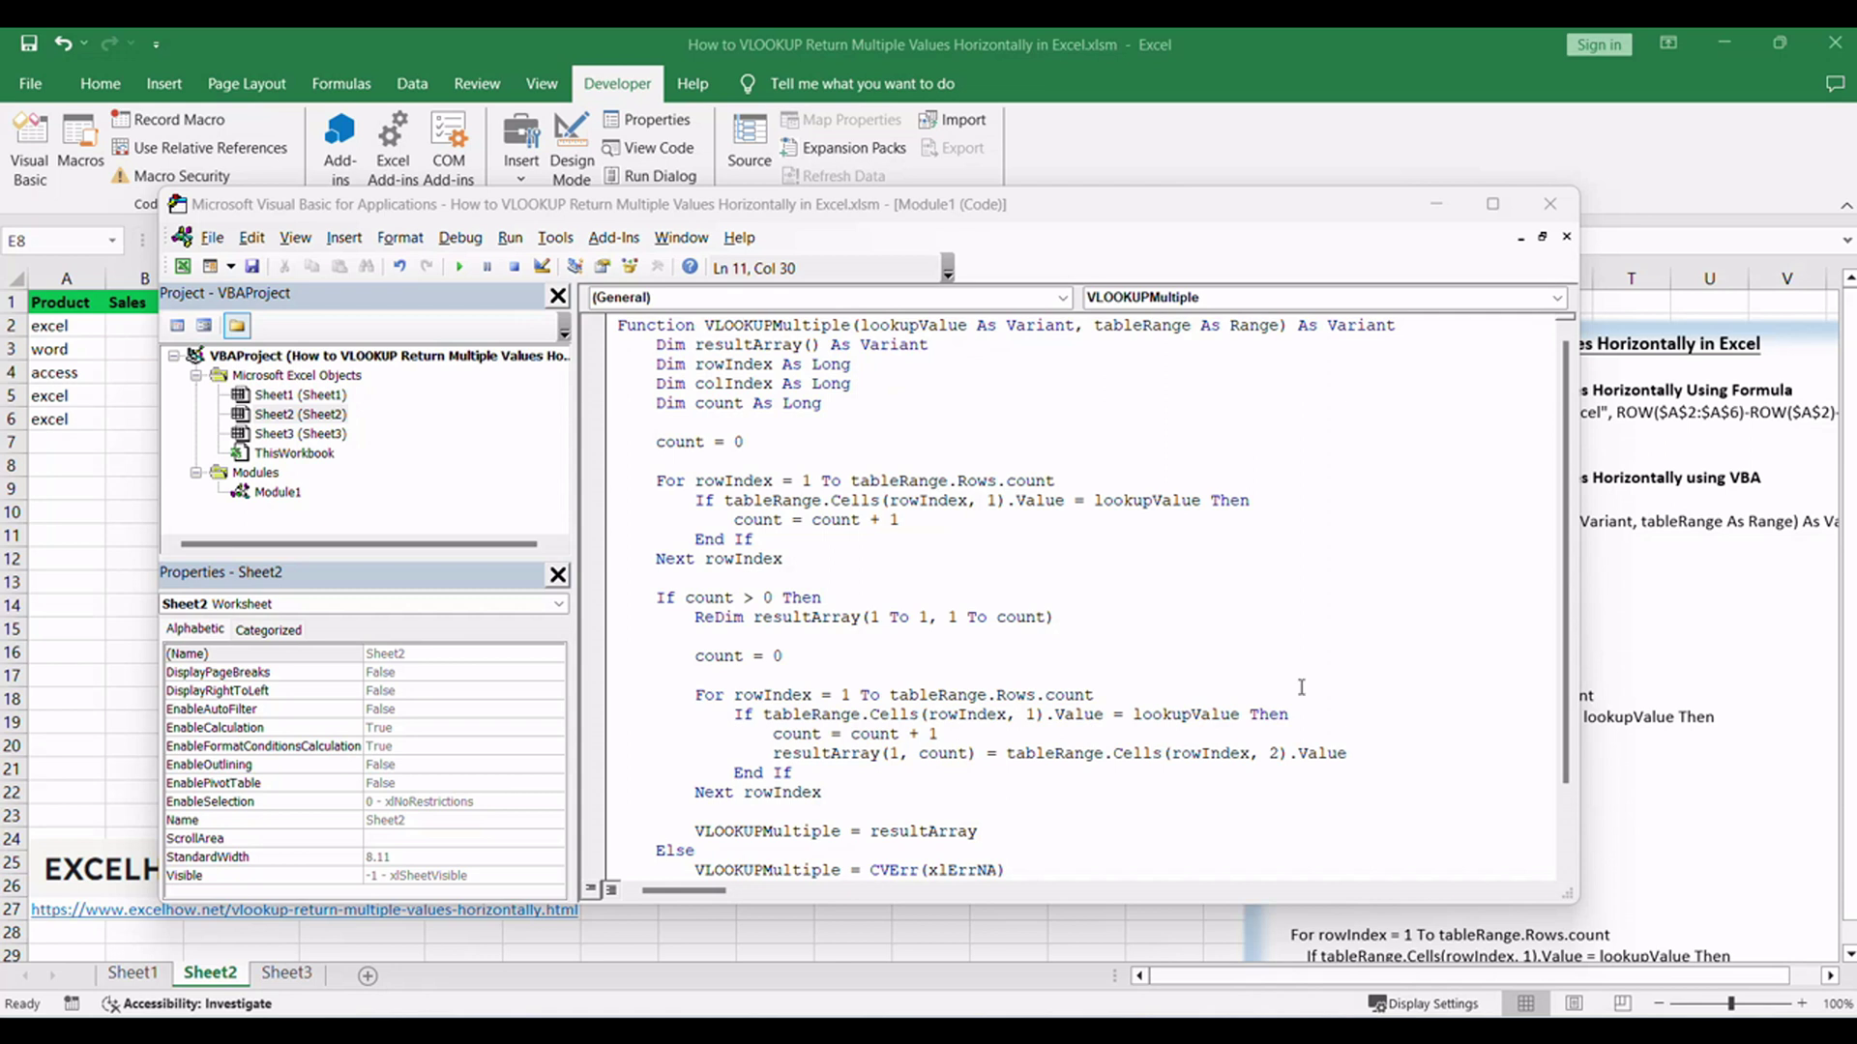
Enter =VLOOKUPMultiple("excel", A$2:B$6) as an array formula across D1:F1.
left_click(1016, 483)
left_click(1551, 203)
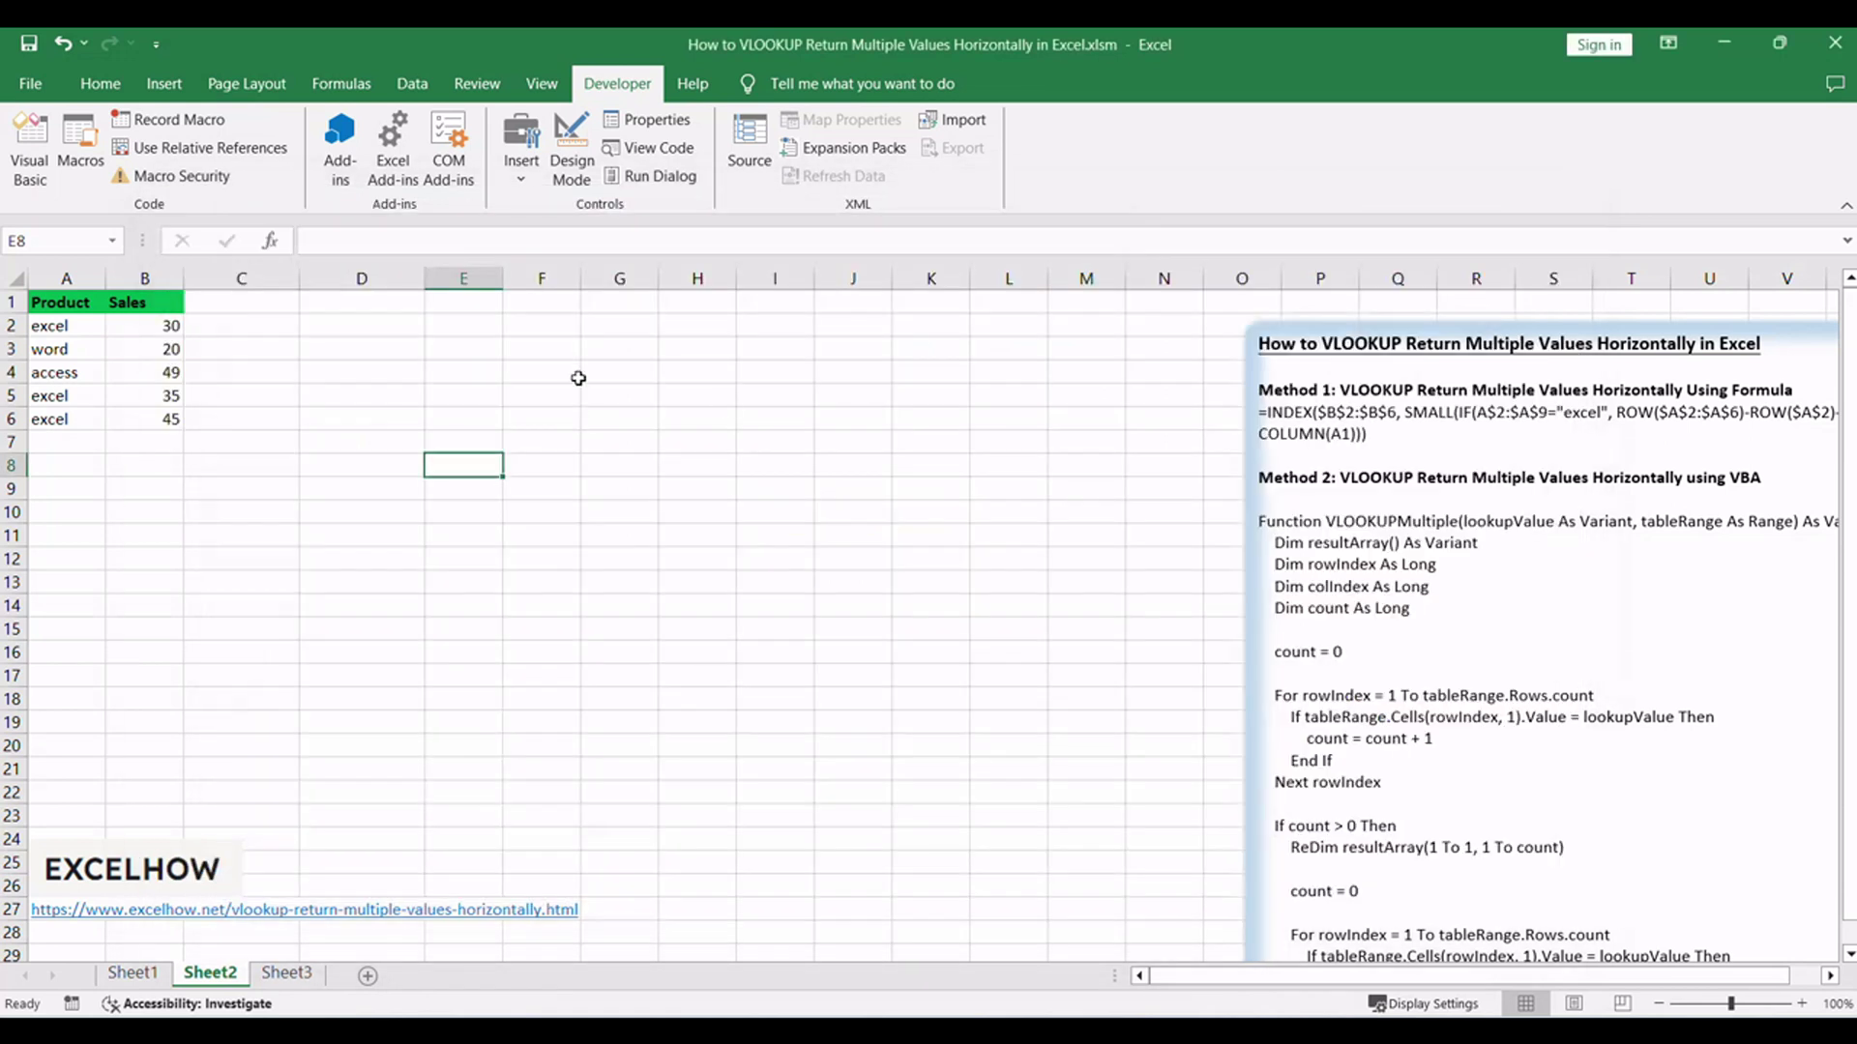
left_click(578, 378)
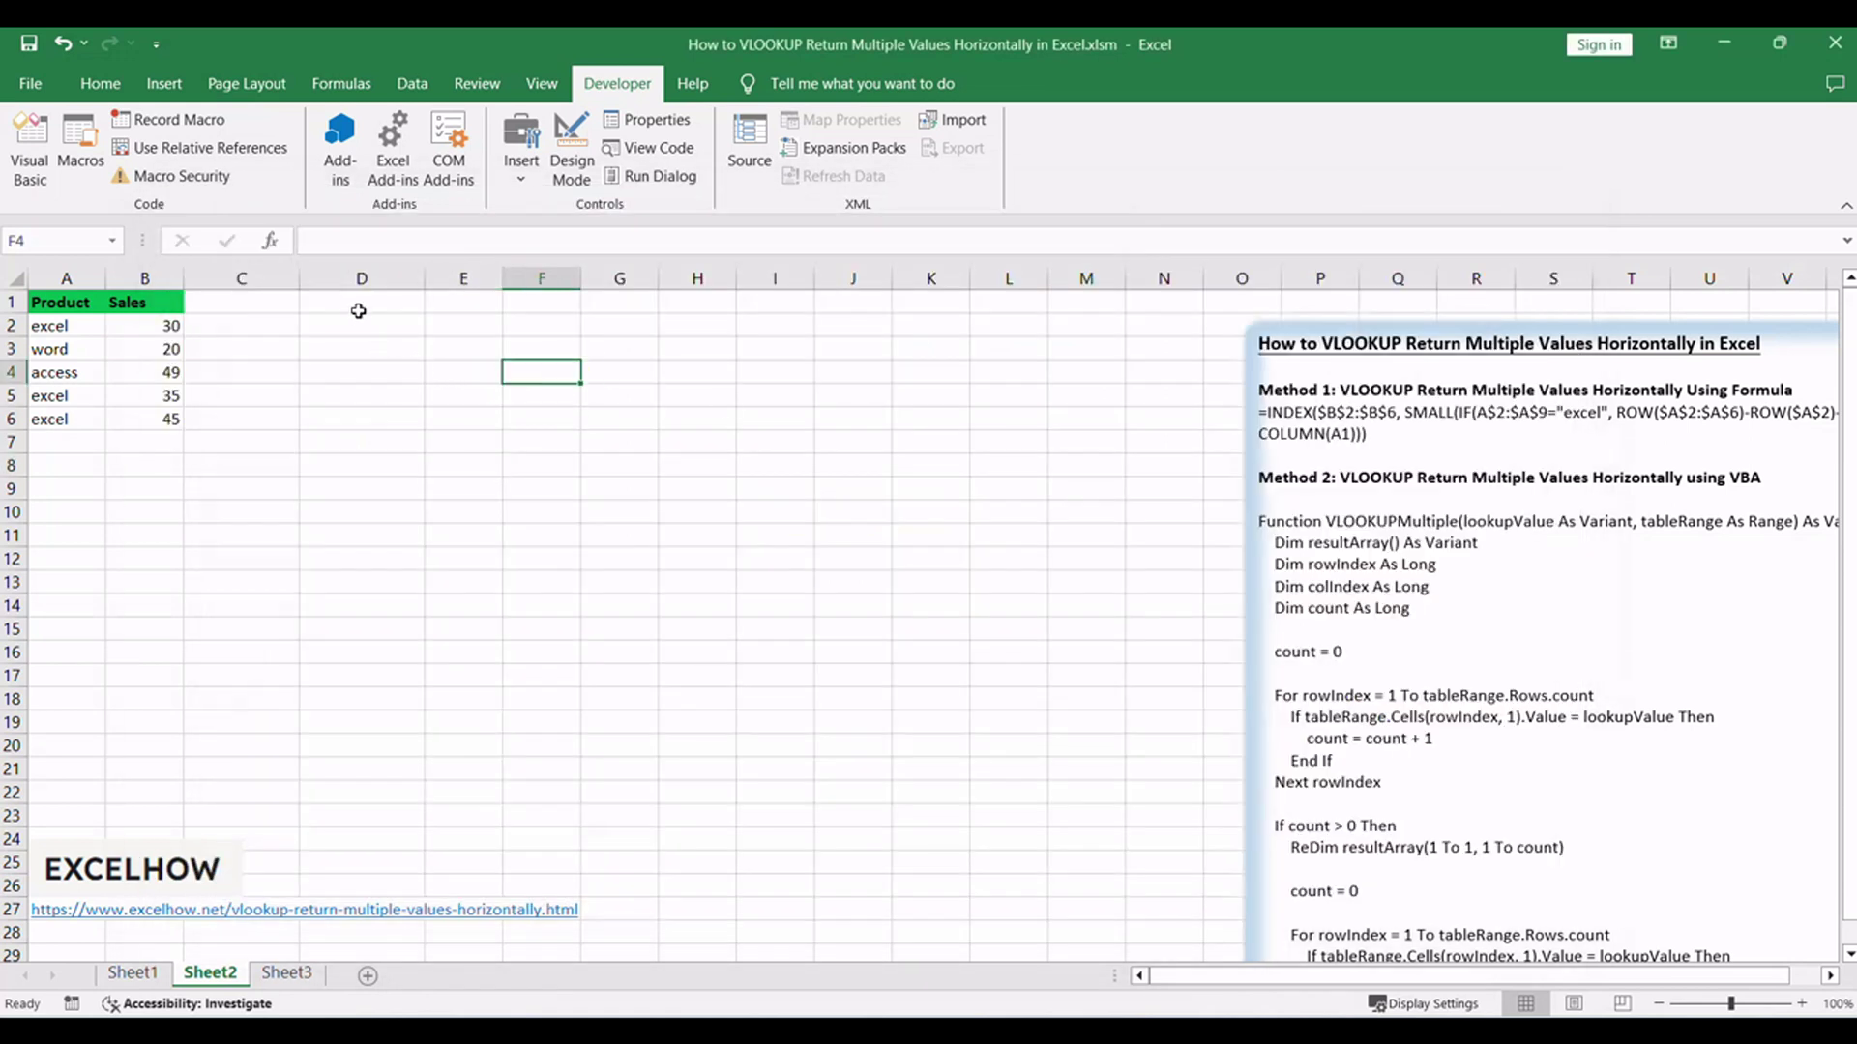
left_click_drag(360, 301, 514, 303)
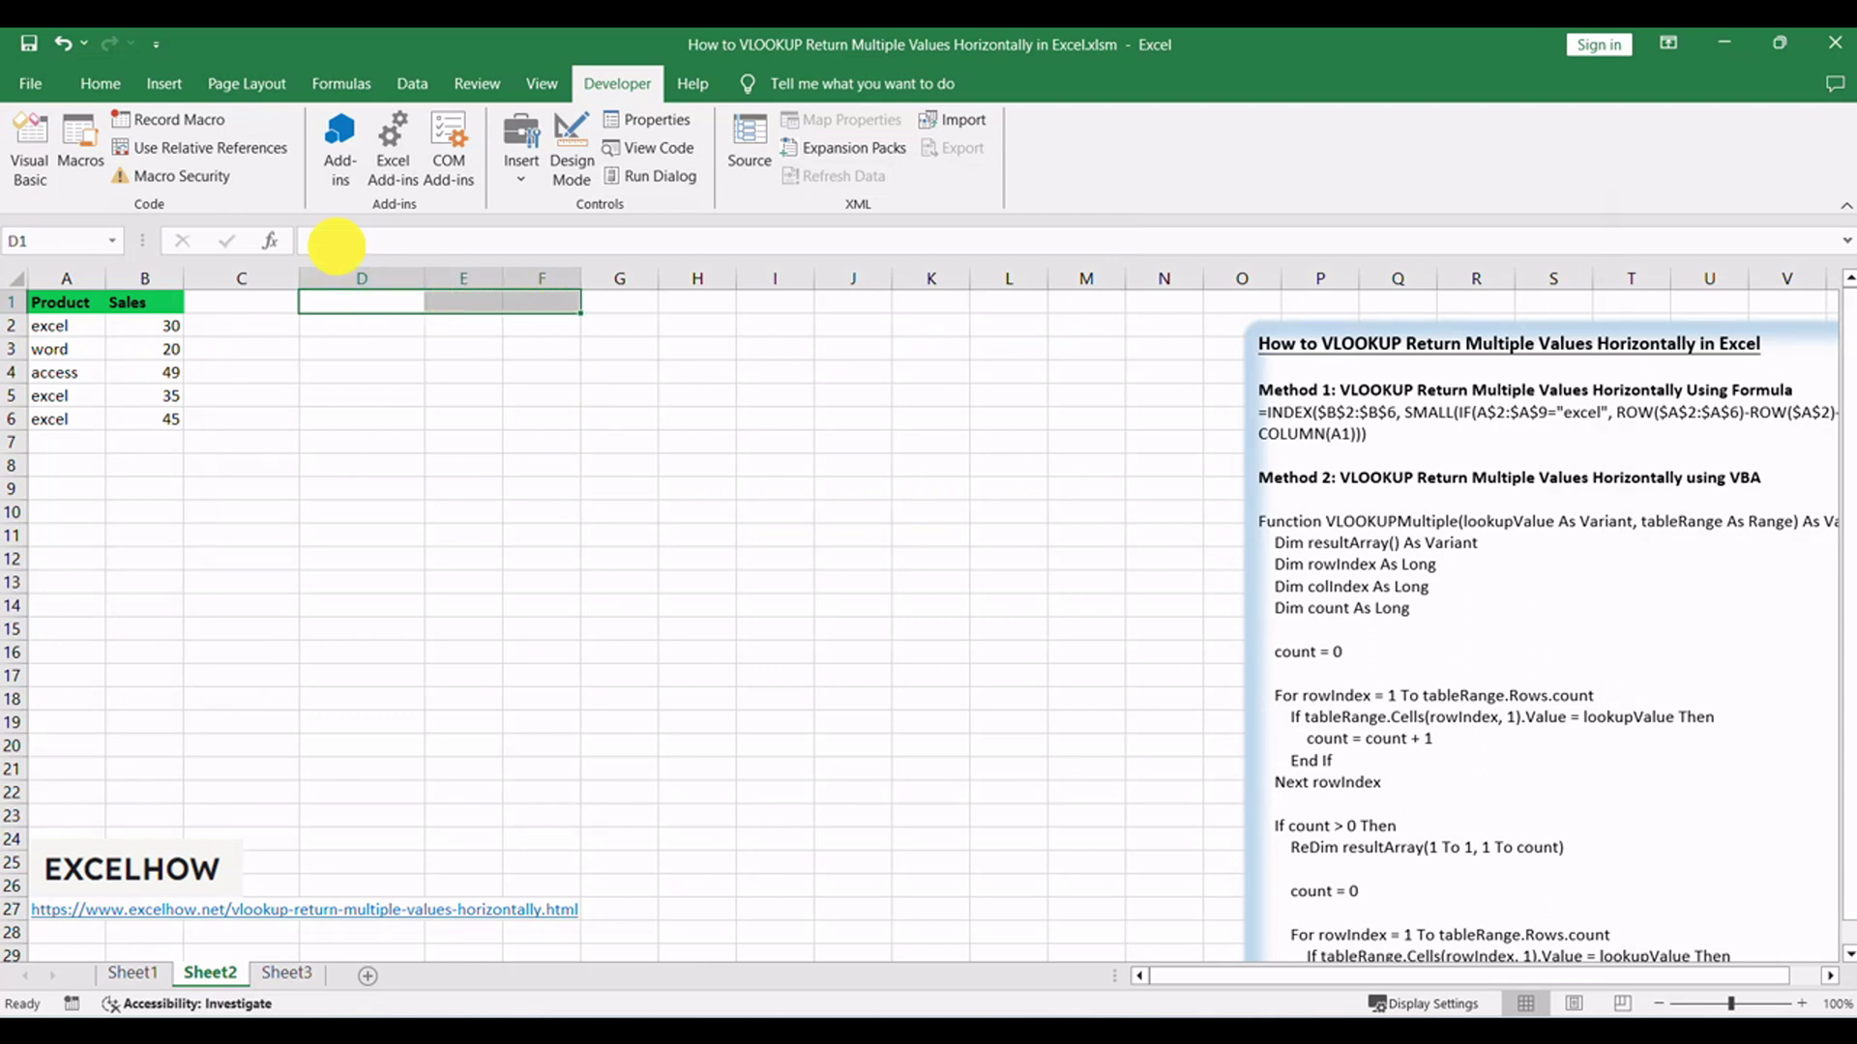
left_click(340, 247)
type("=VLOOKUPMultiple(\"excel\", A$2:B$6)")
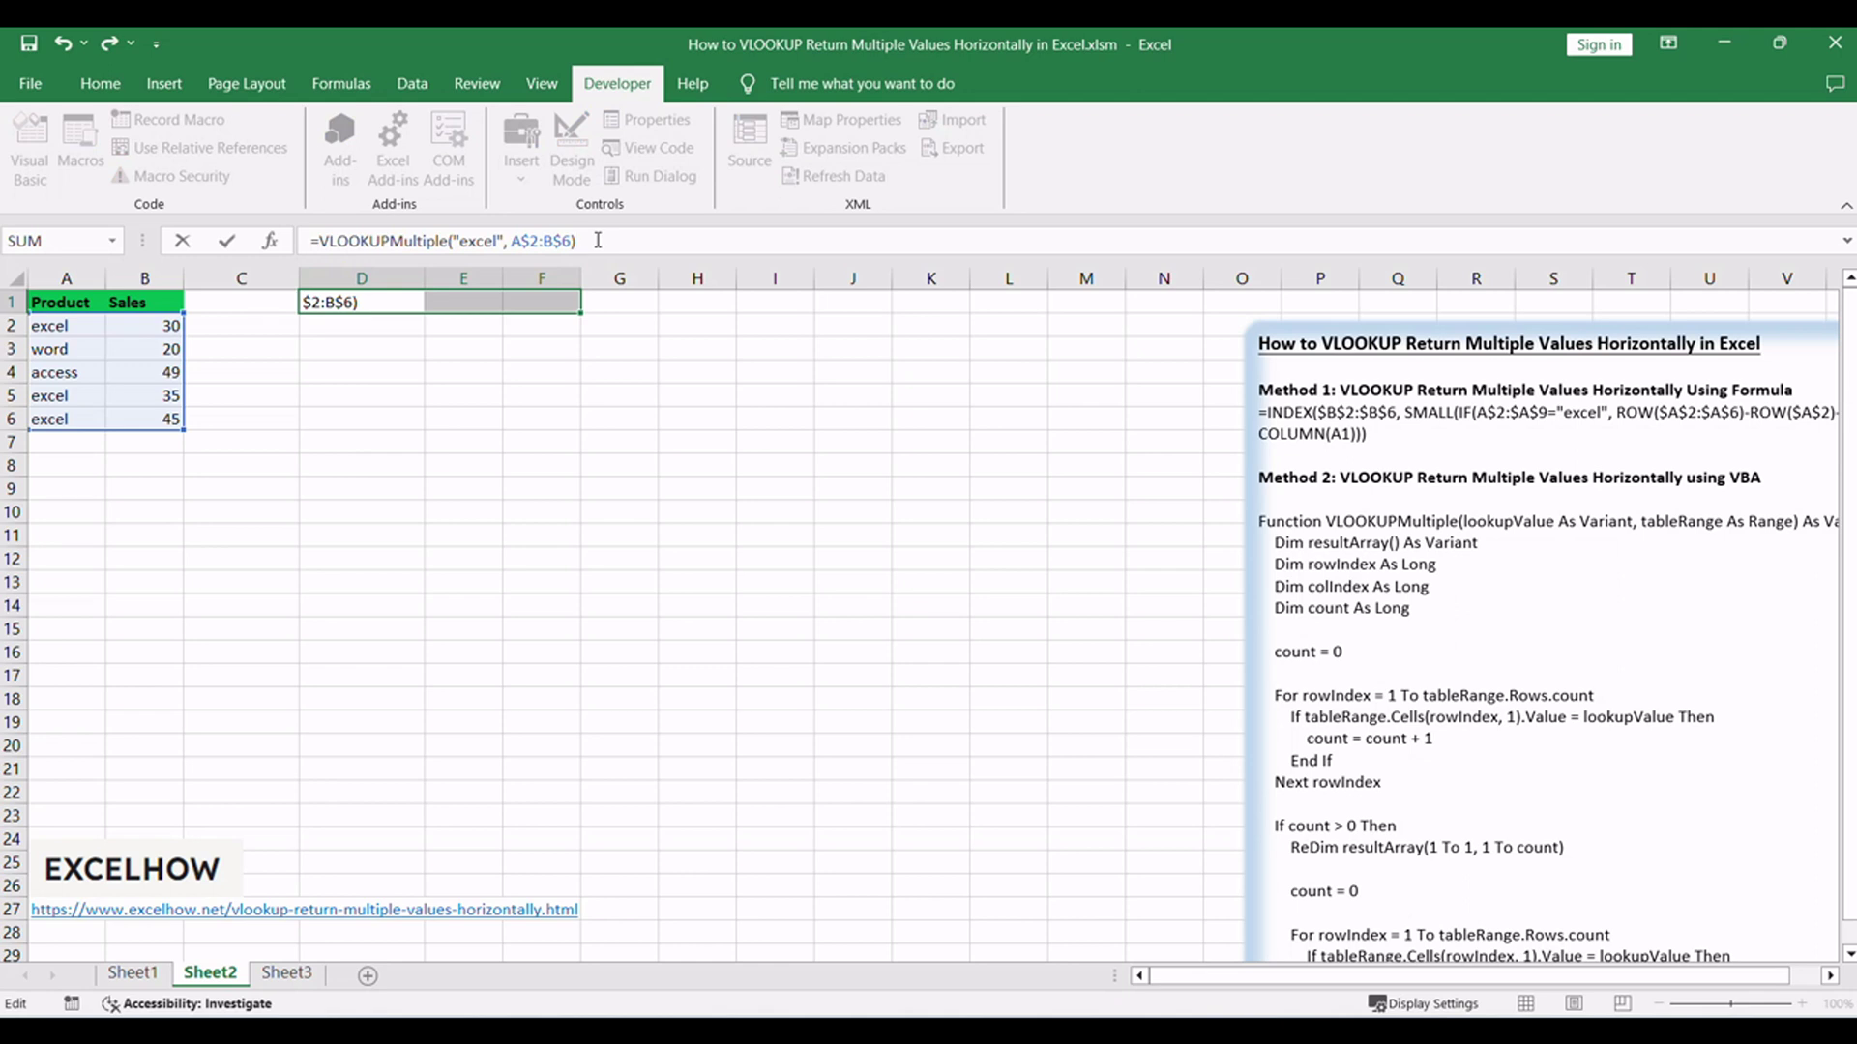
key("ctrl+shift+Return")
Check the results 30, 35 and 45 in D1, E1 and F1.
left_click(411, 301)
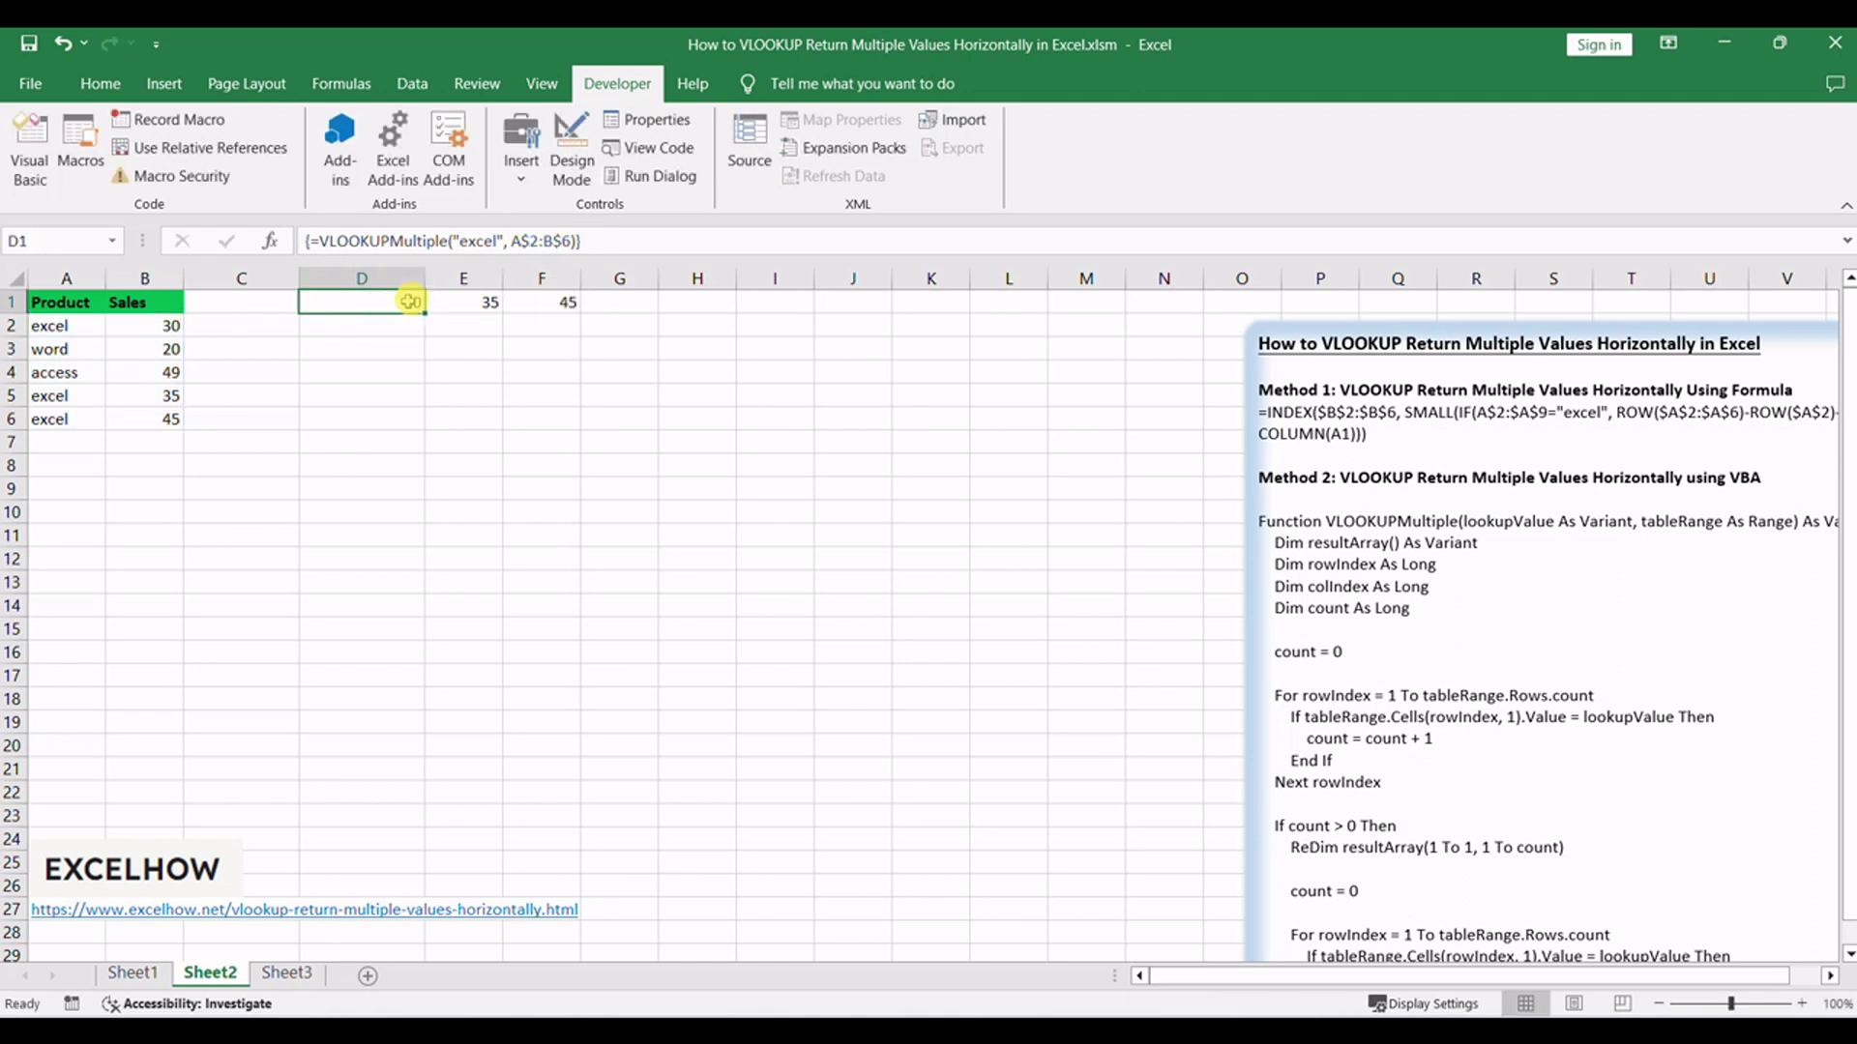
left_click(483, 300)
left_click(543, 299)
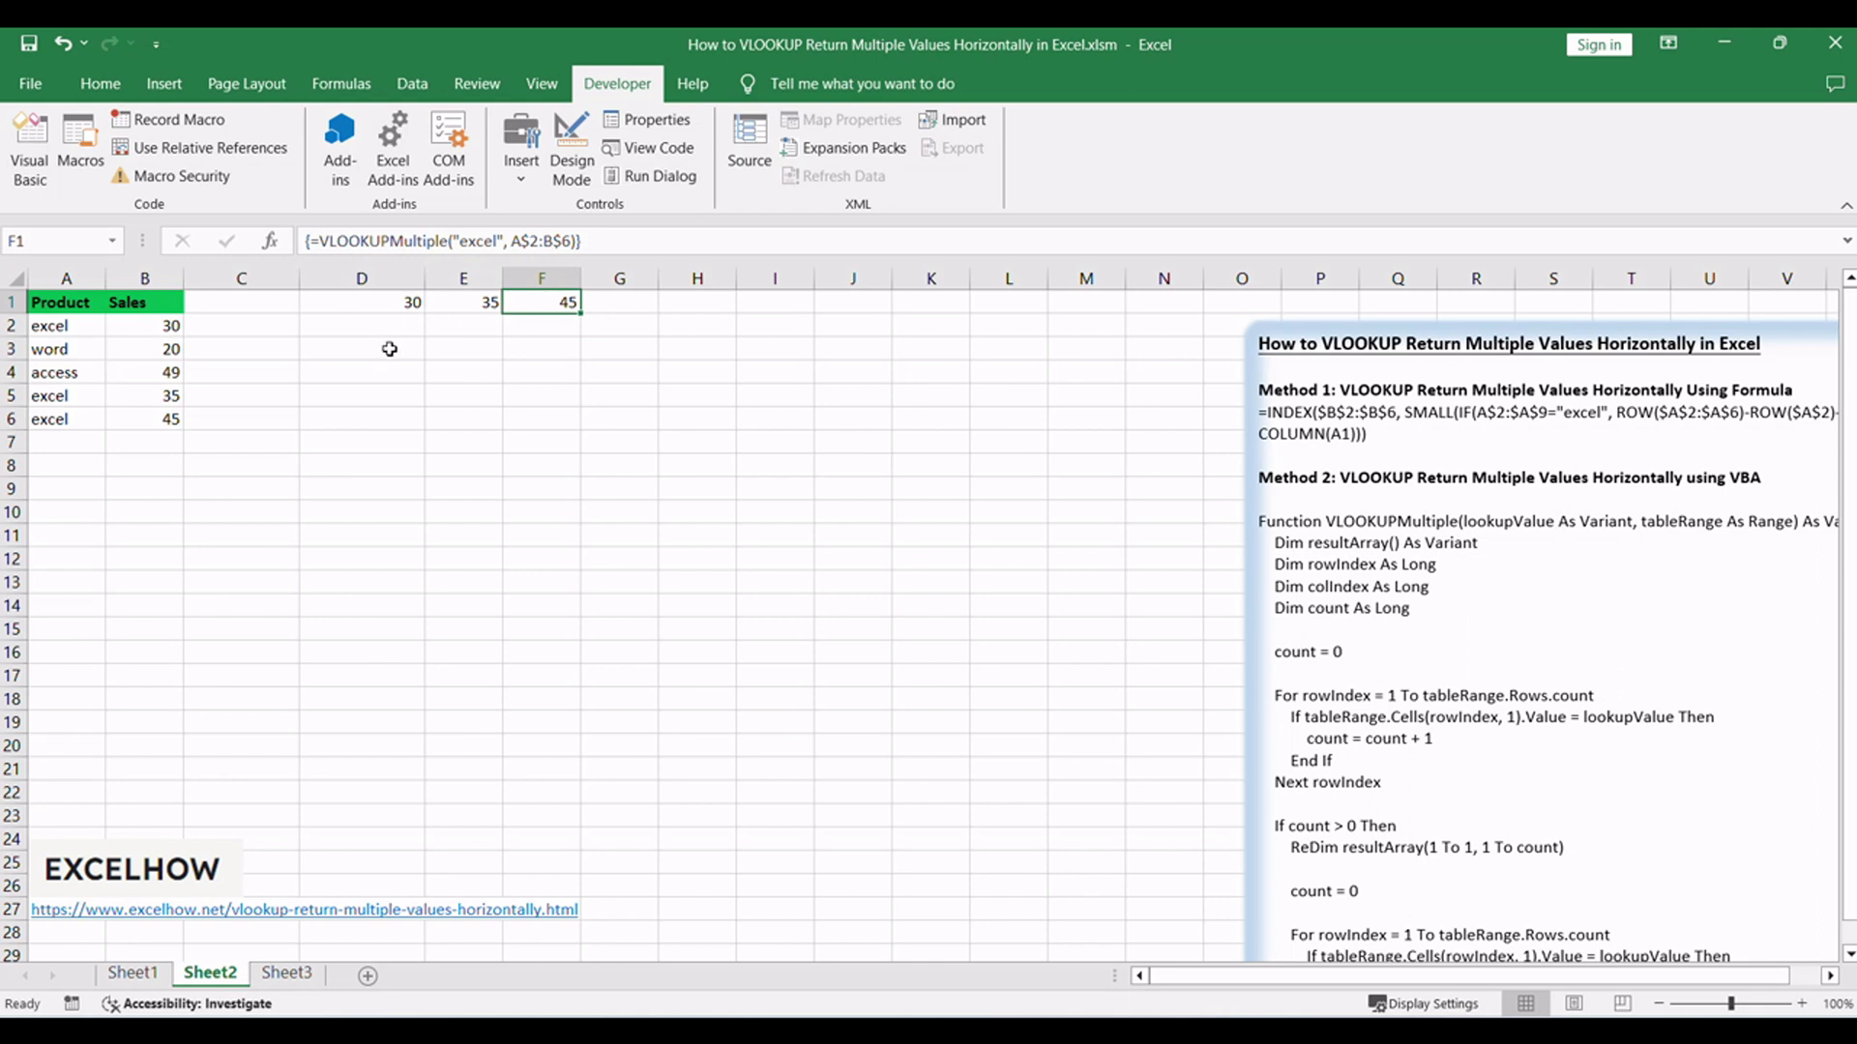
left_click(396, 305)
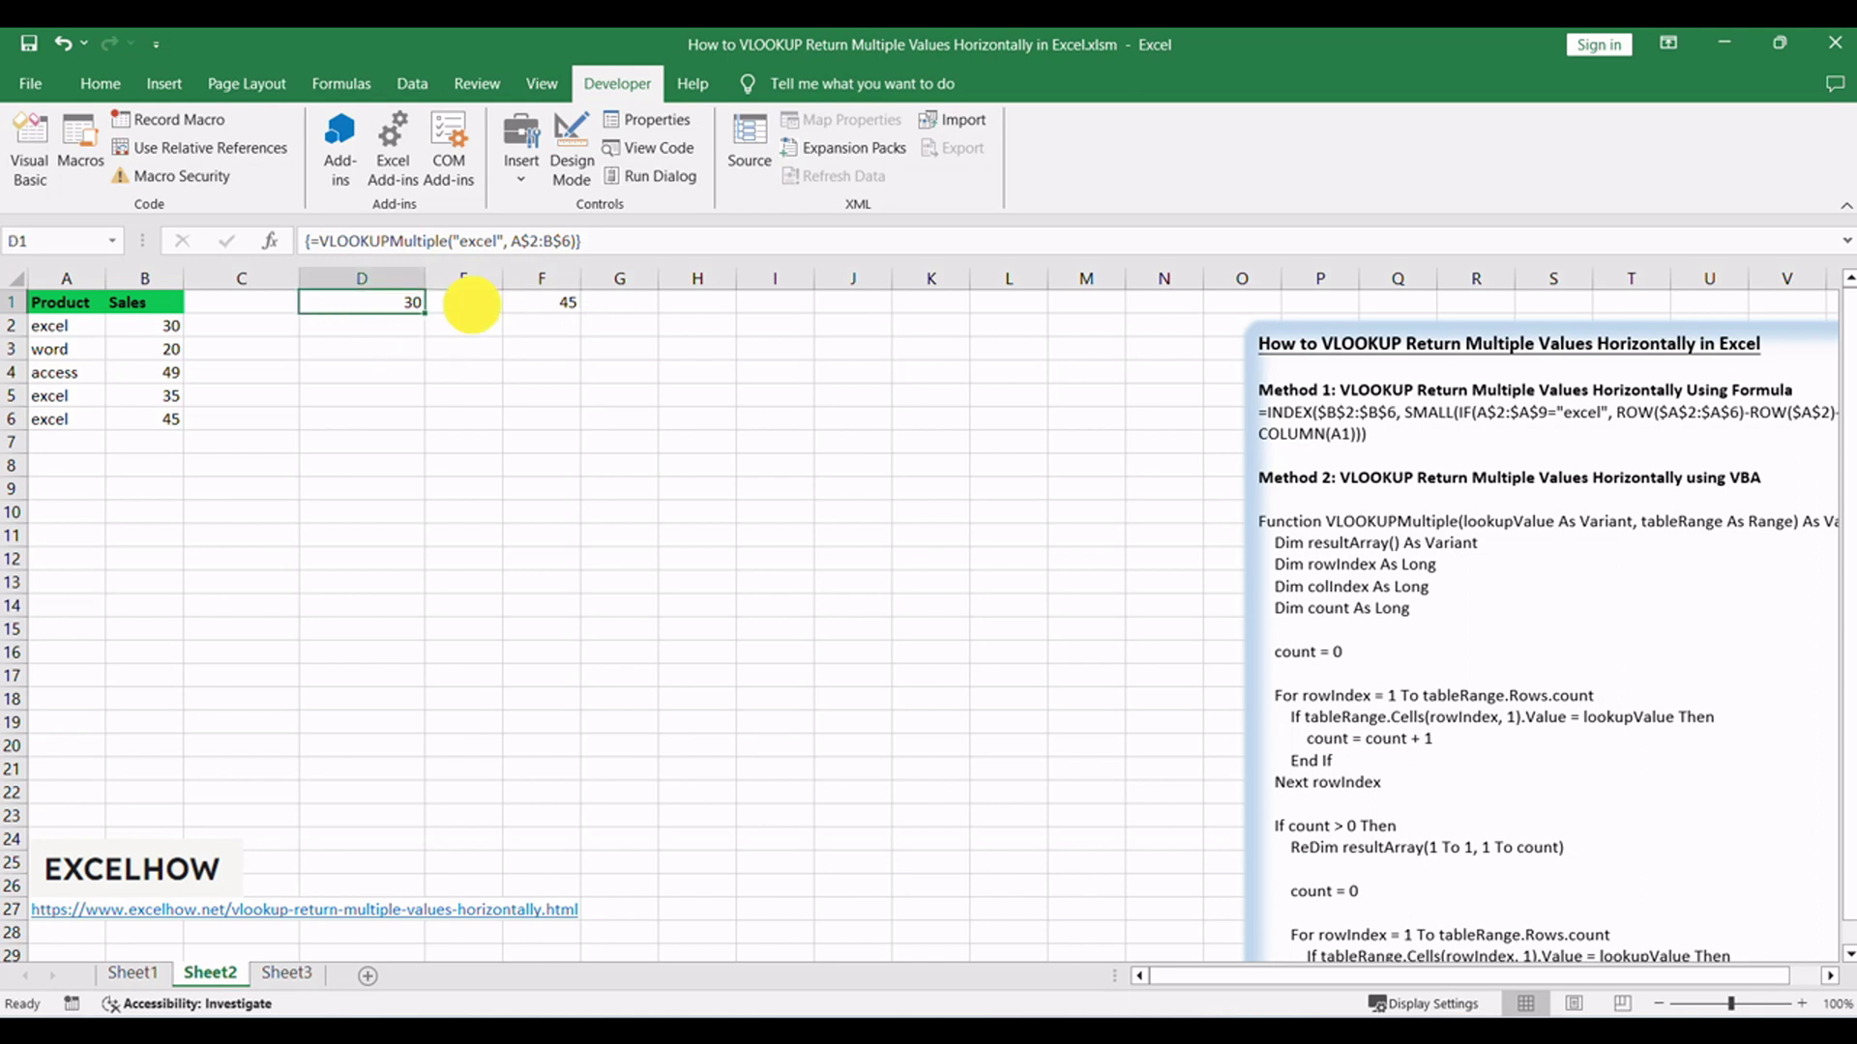
left_click(542, 303)
left_click(590, 395)
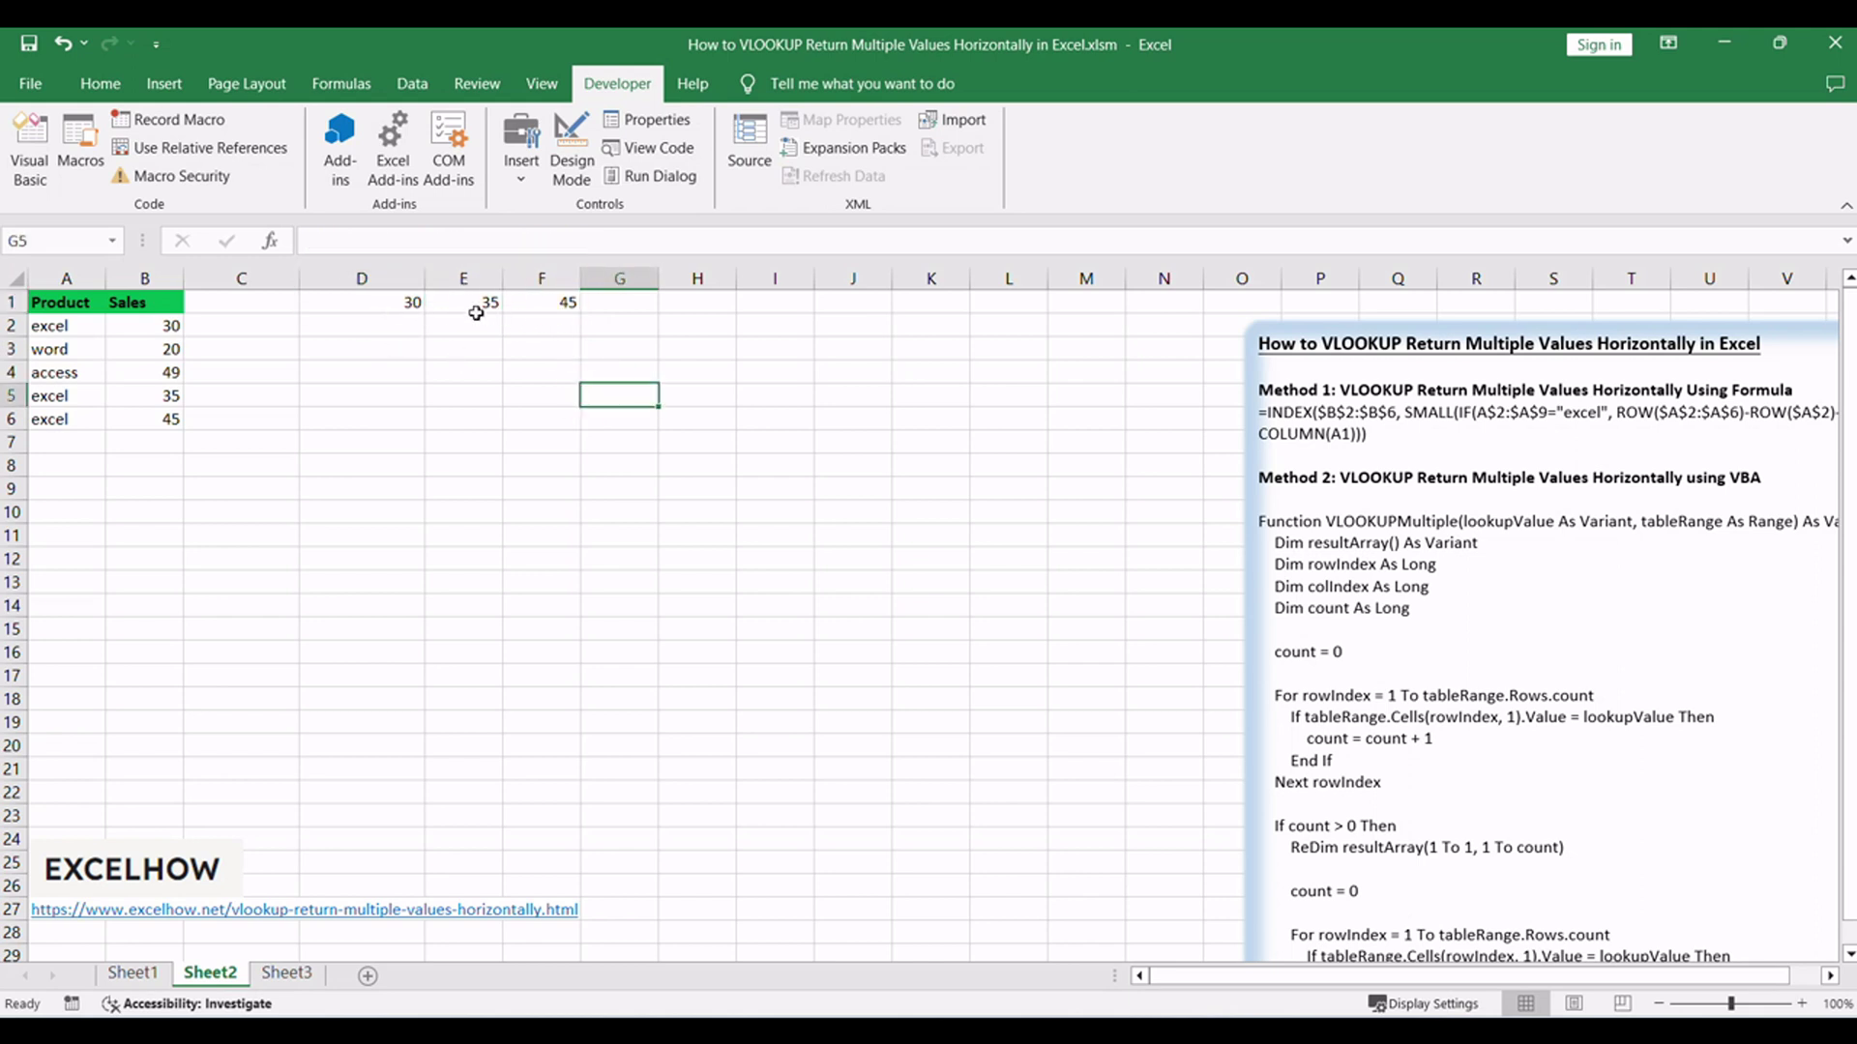
left_click(399, 305)
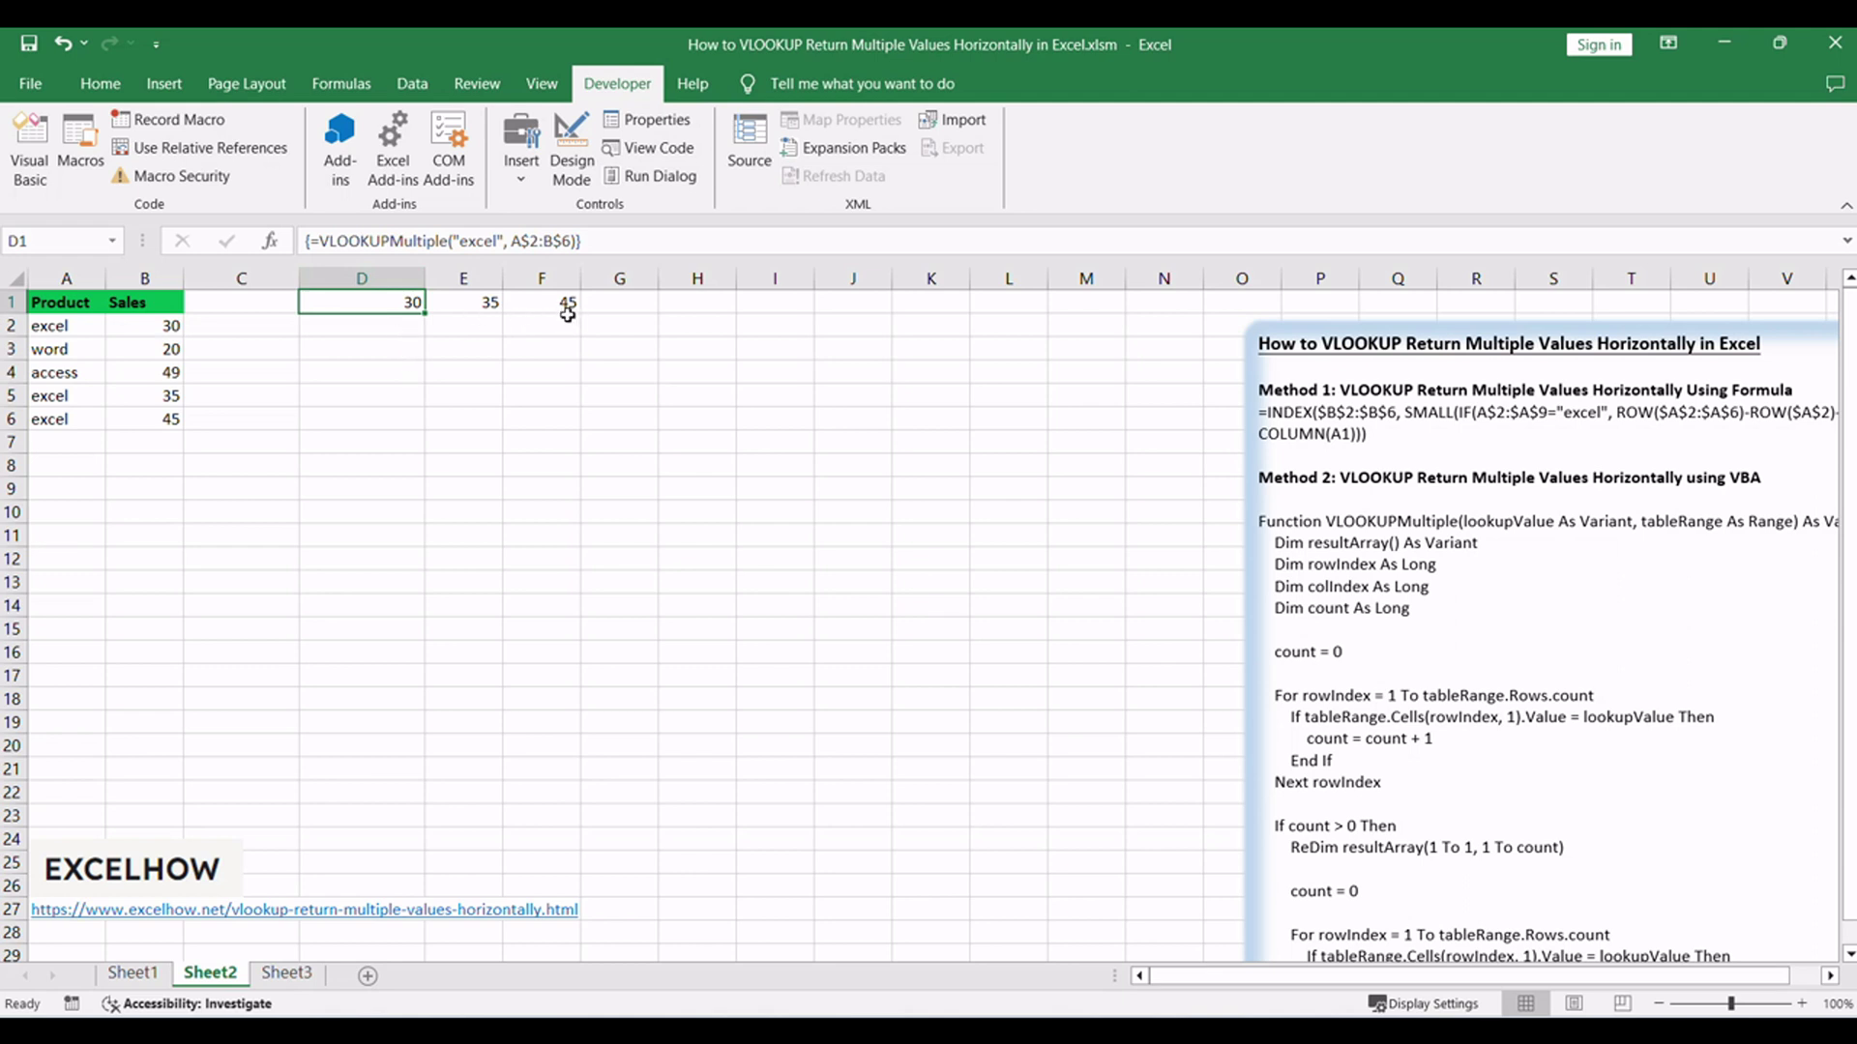
Review the VBA code text box and the D1:F1 array results.
left_click(1277, 548)
scroll(1420, 723, "down", 8)
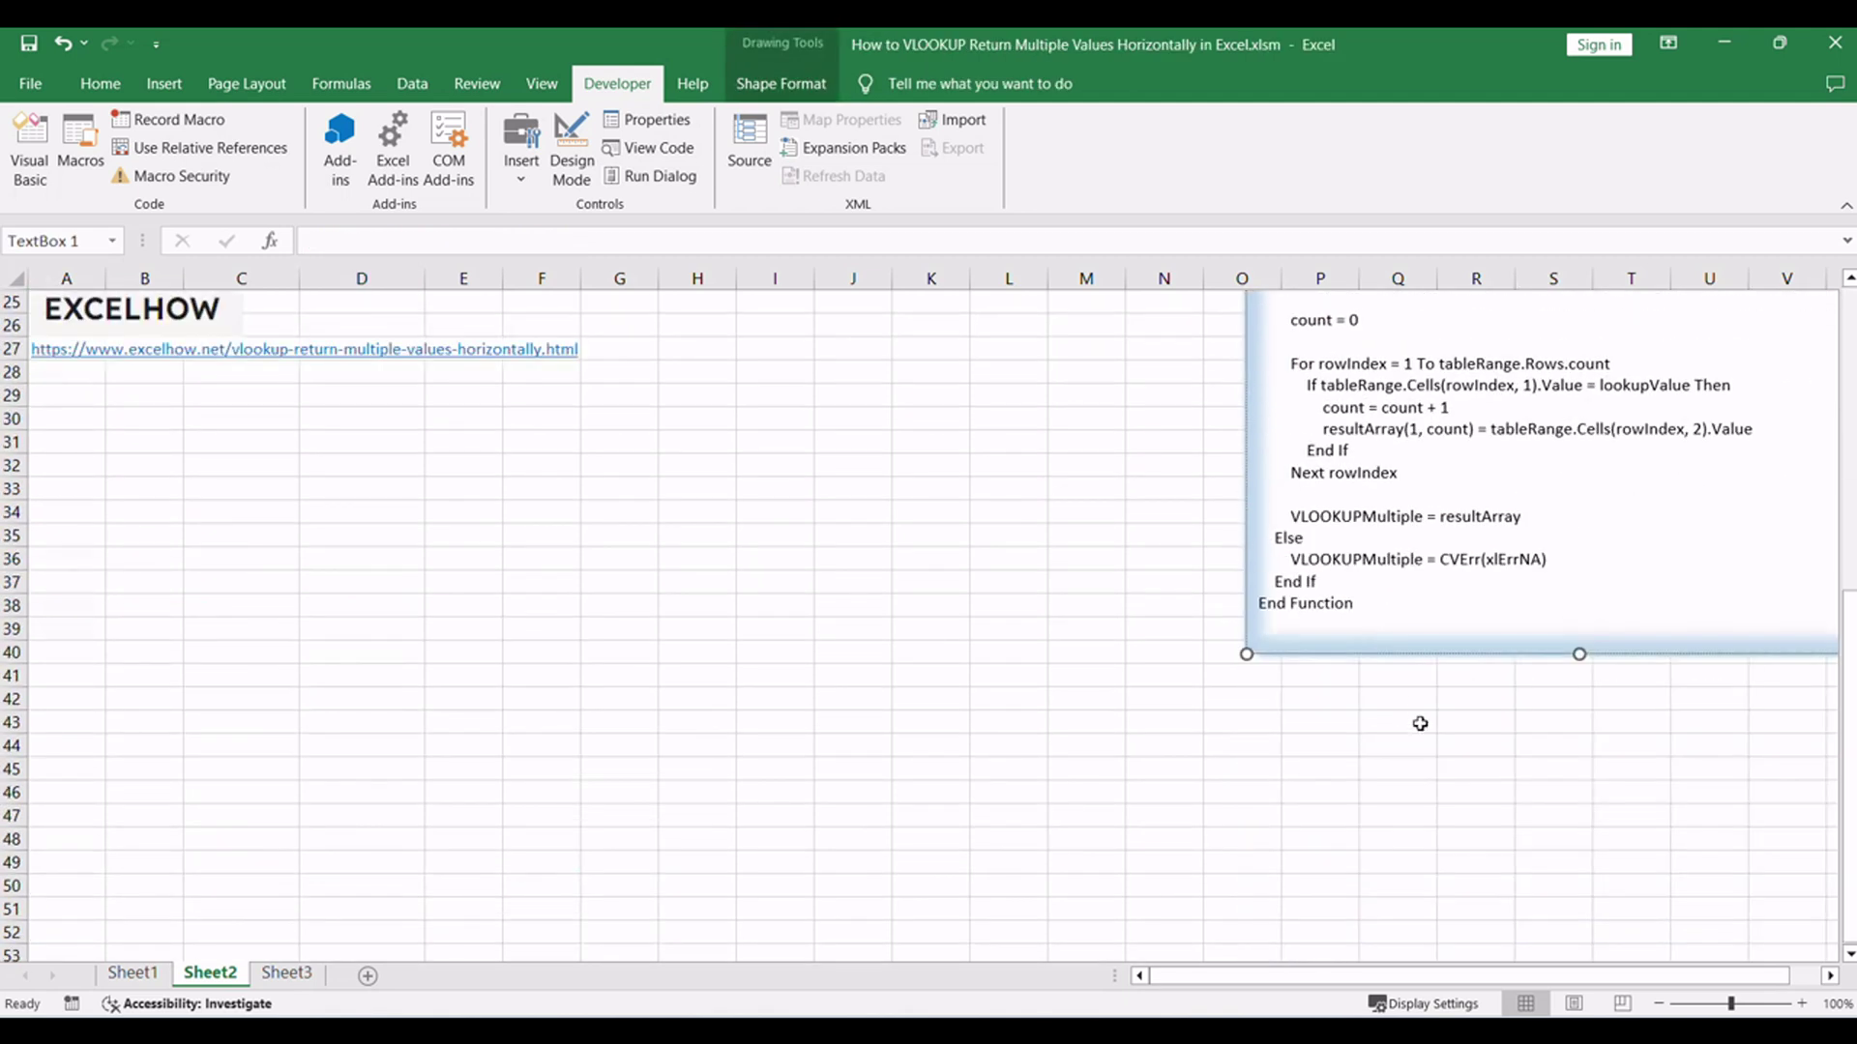
scroll(1420, 723, "up", 8)
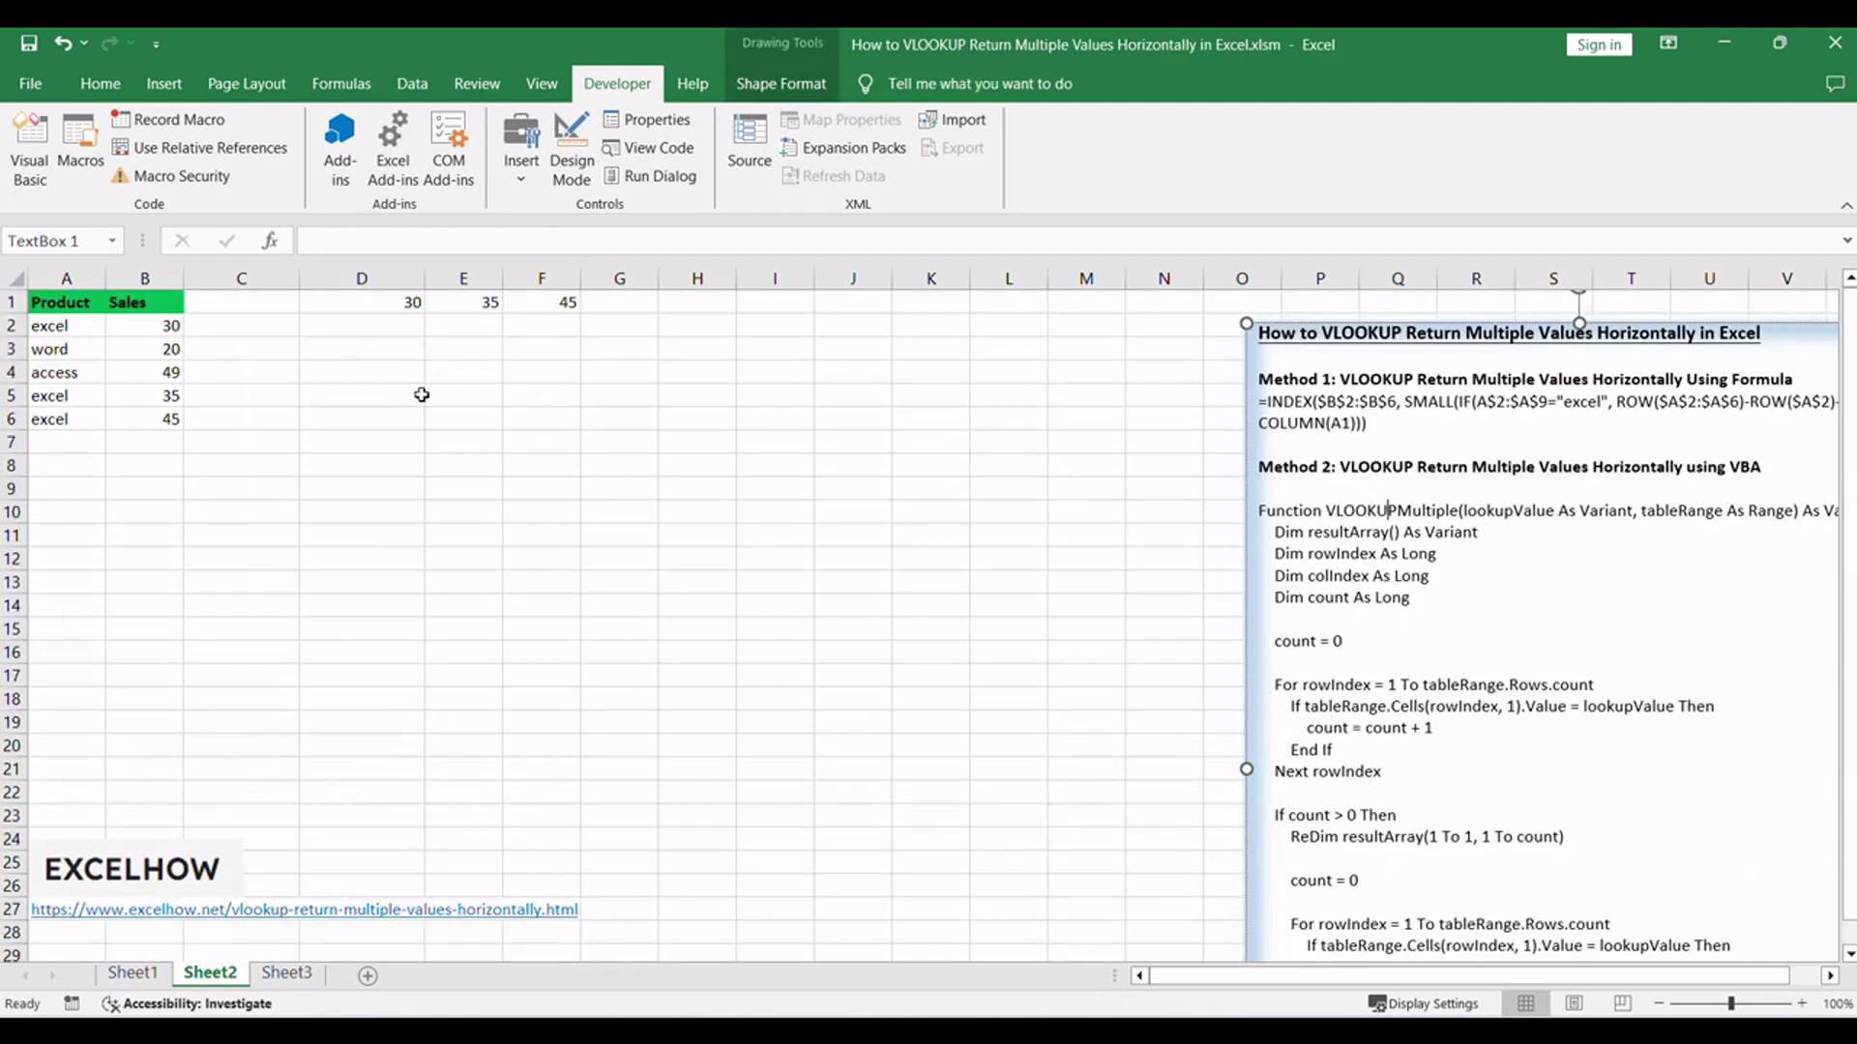
left_click(394, 303)
left_click(477, 301)
left_click(542, 301)
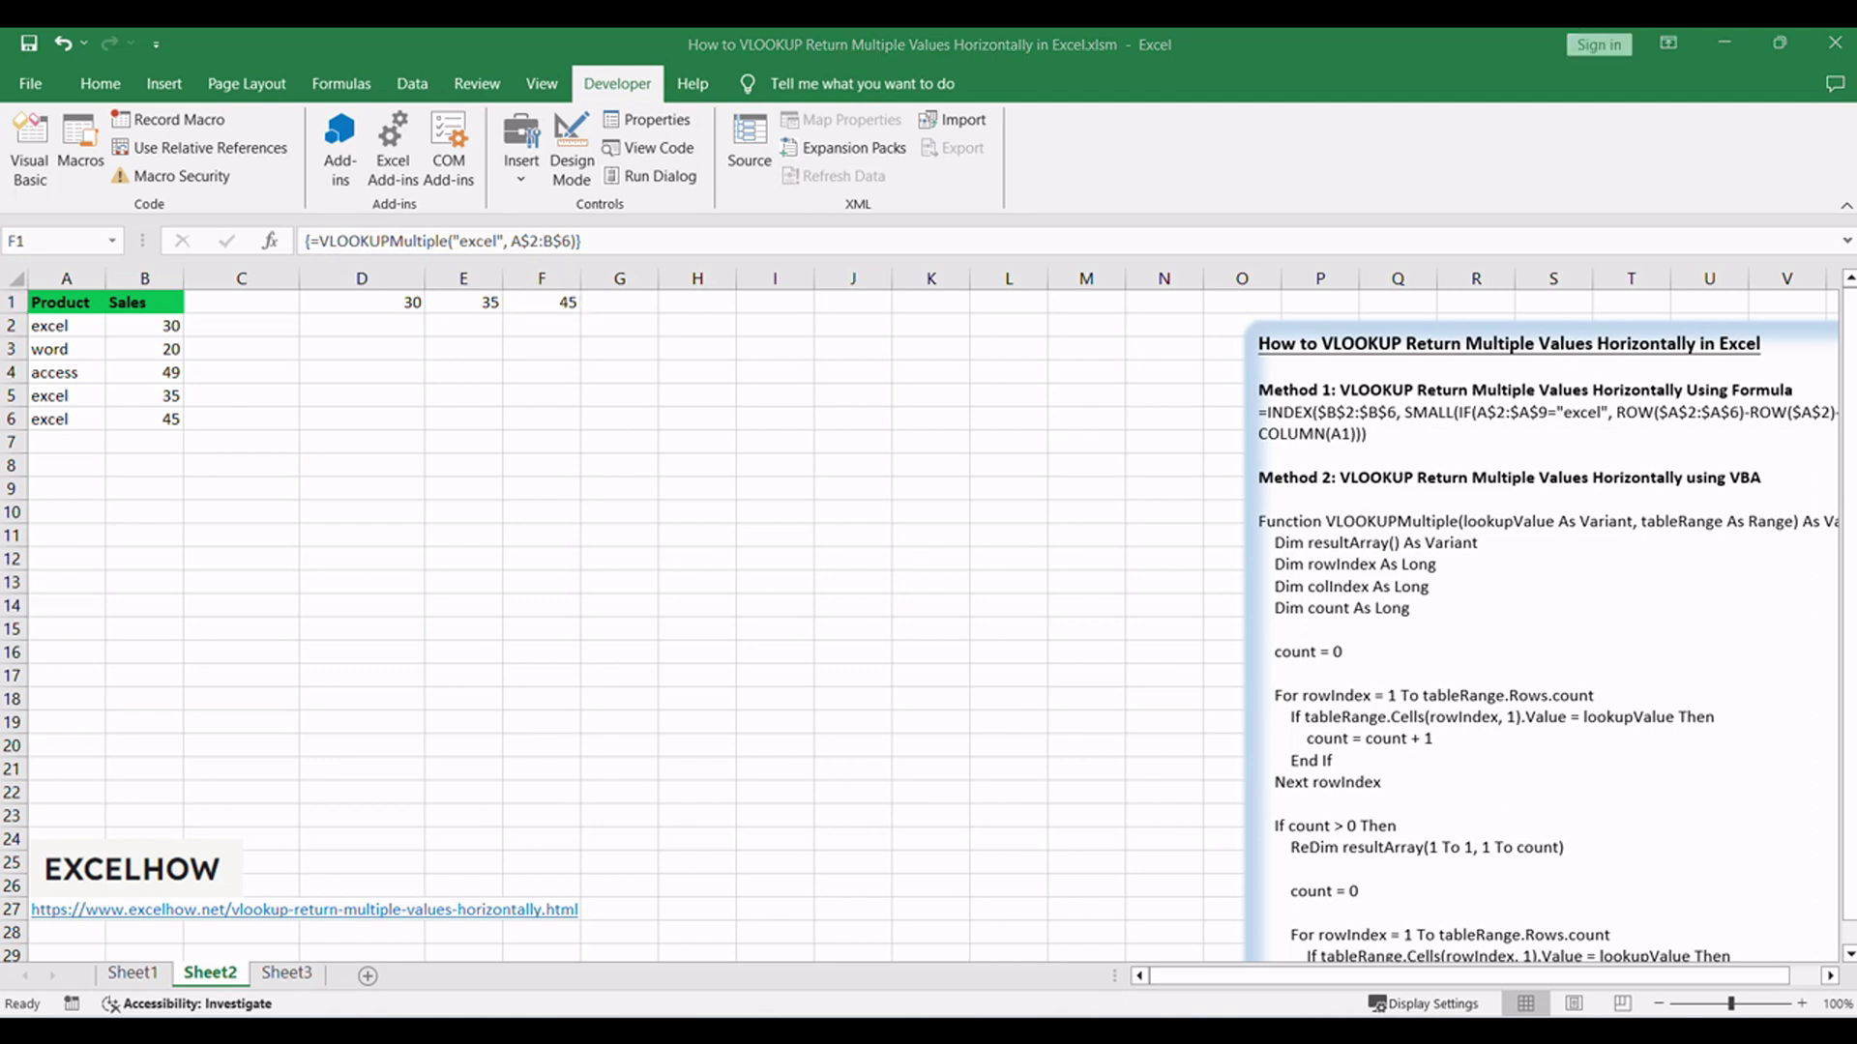
Look over the Method 1 formula and VLOOKUPMultiple name in the notes, then go to Sheet1.
left_click(1383, 476)
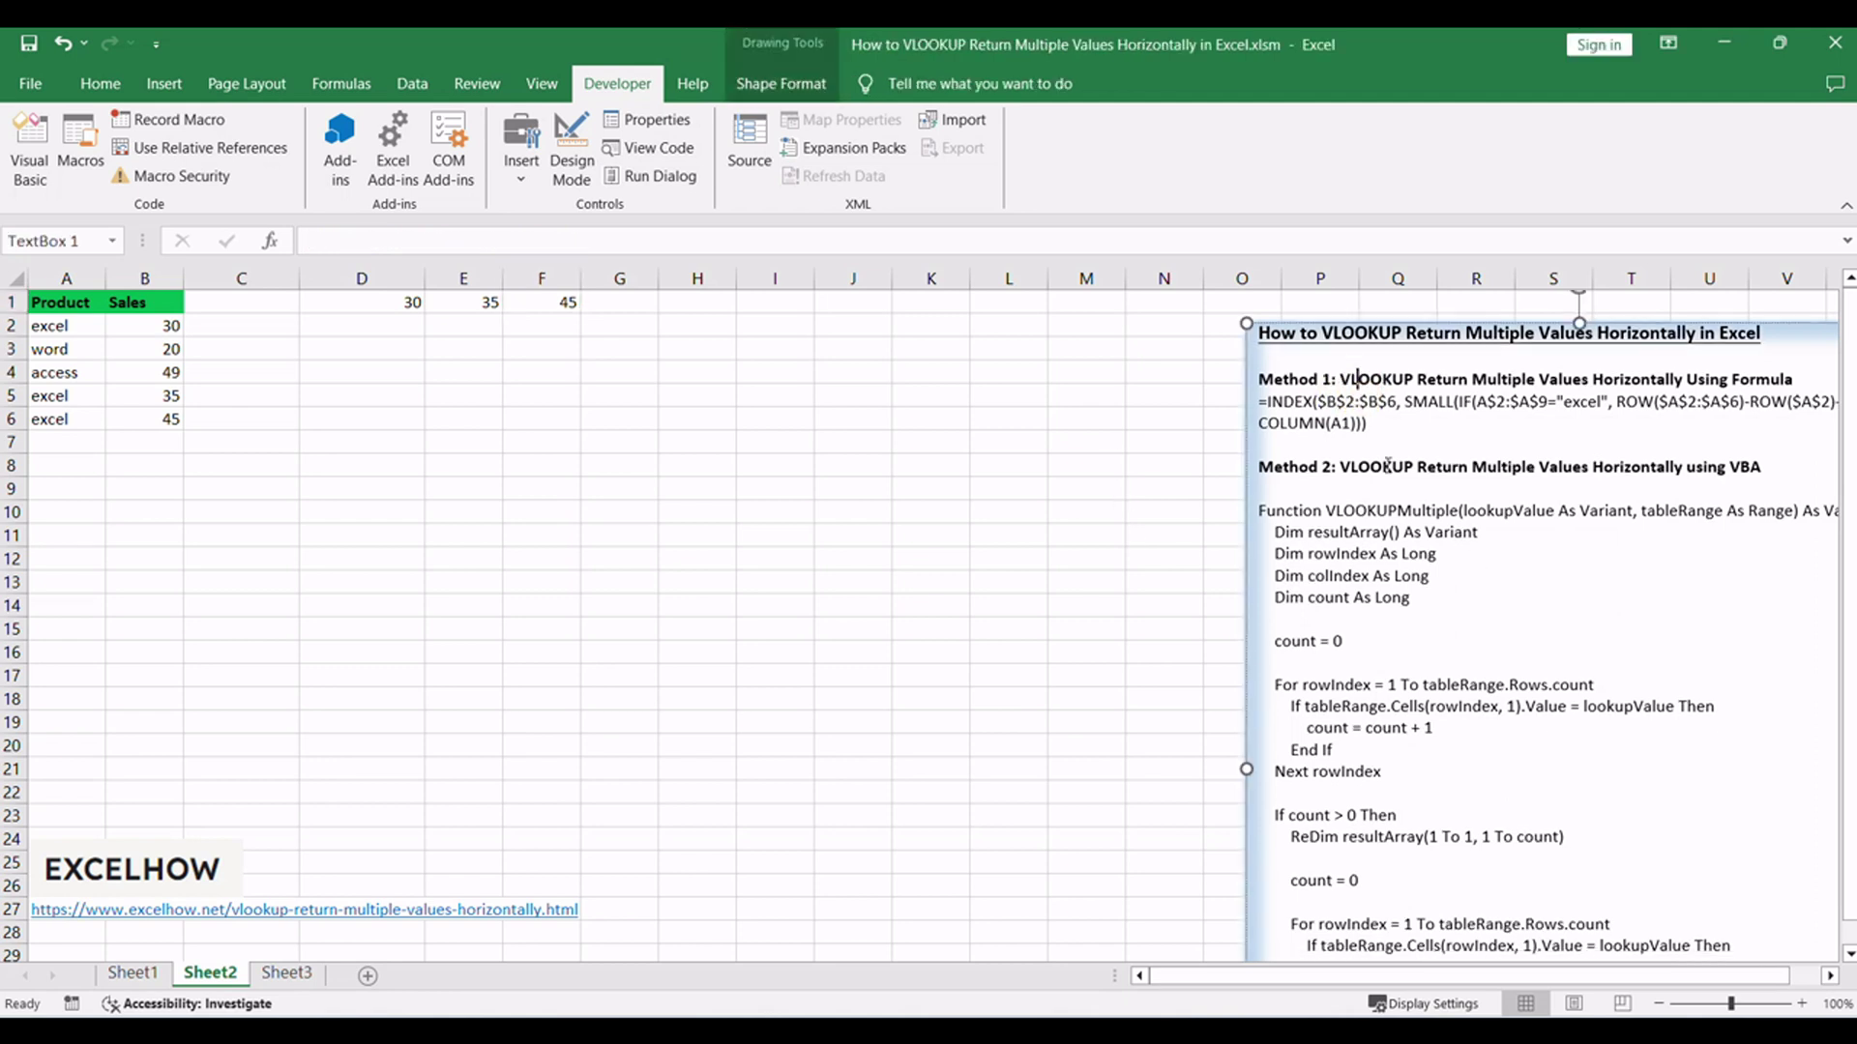
left_click_drag(1378, 401, 1489, 401)
left_click(1424, 510)
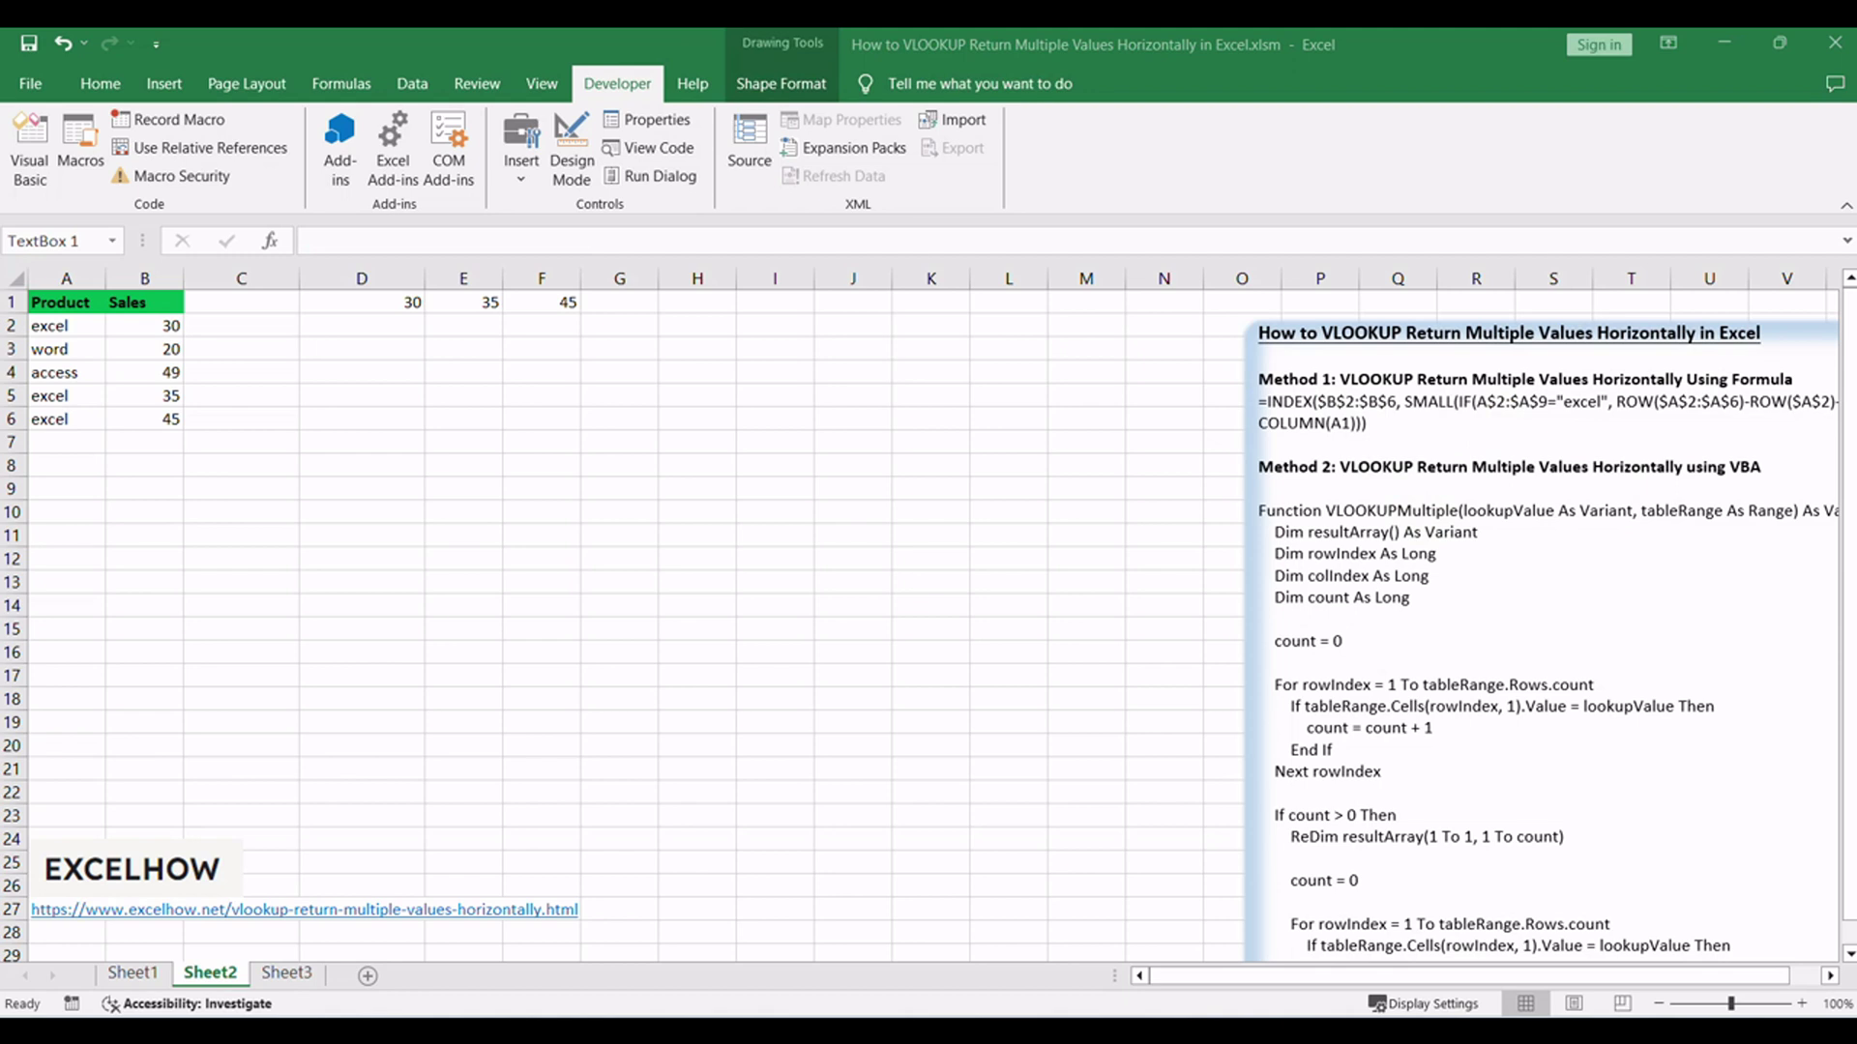
key("ctrl+Page_Up")
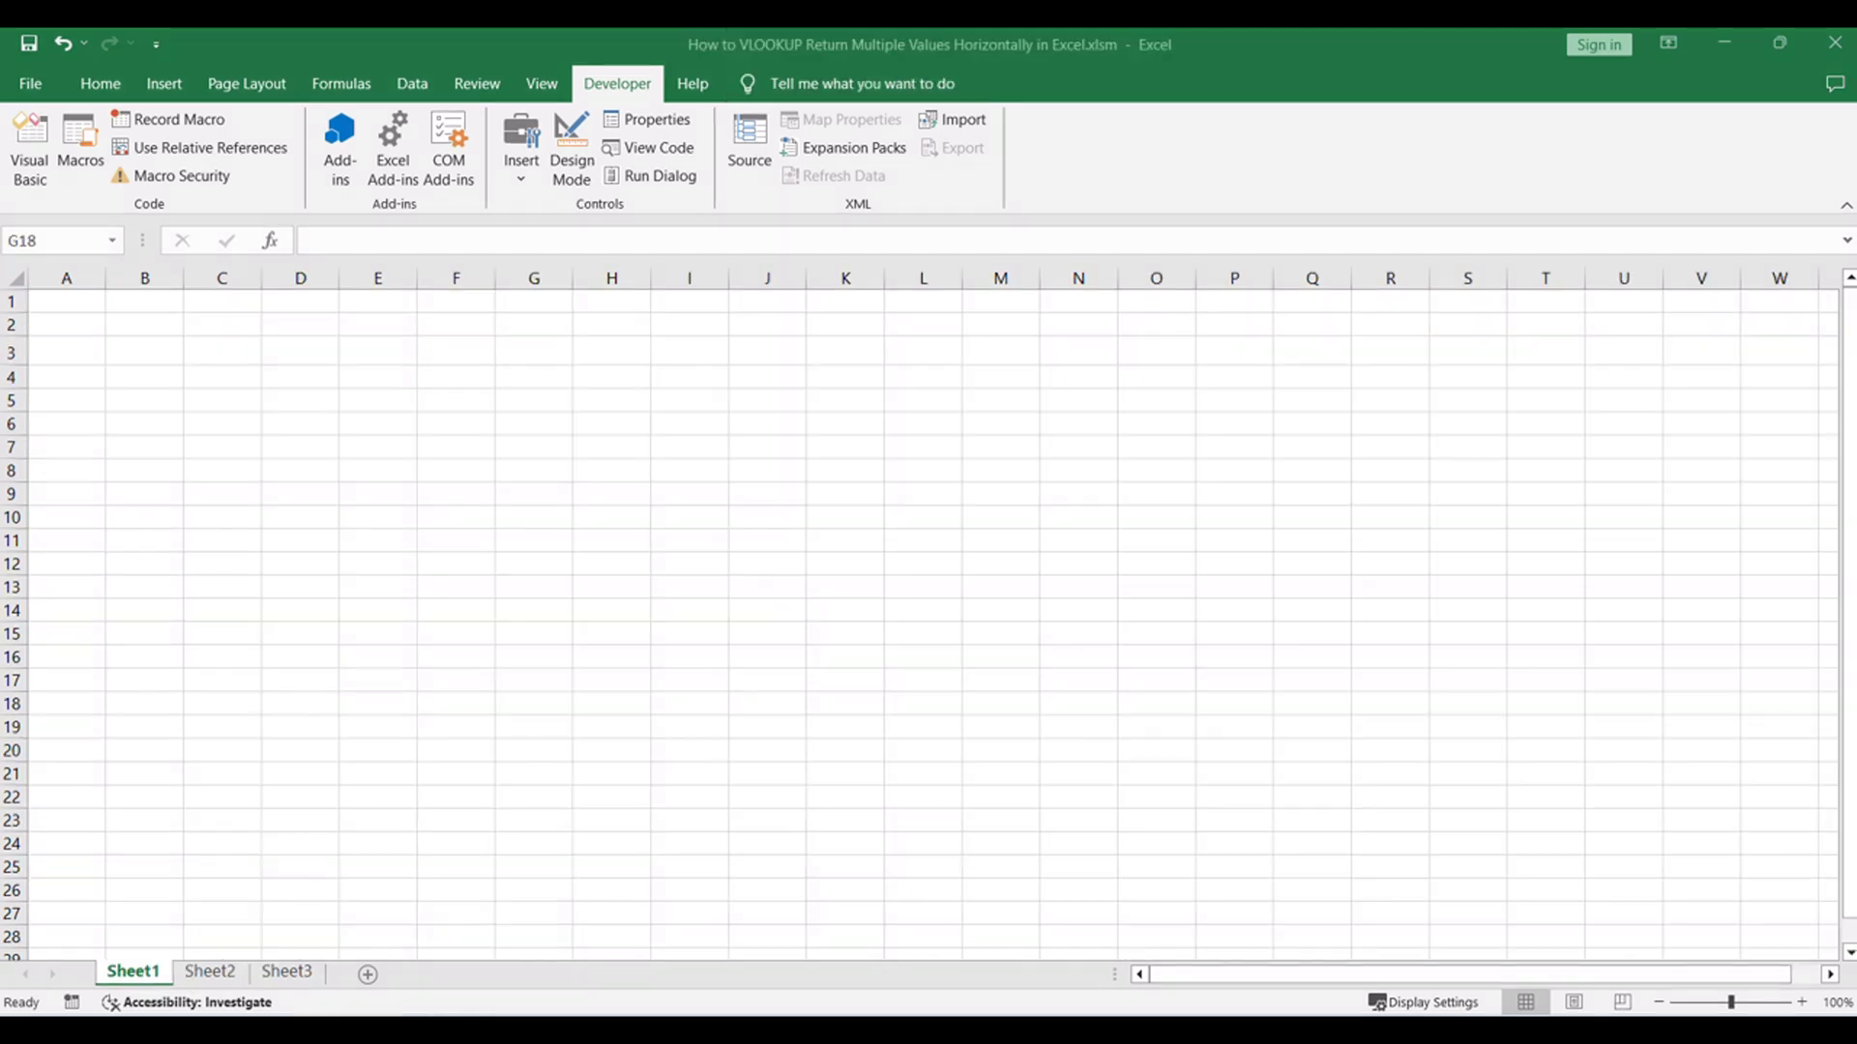